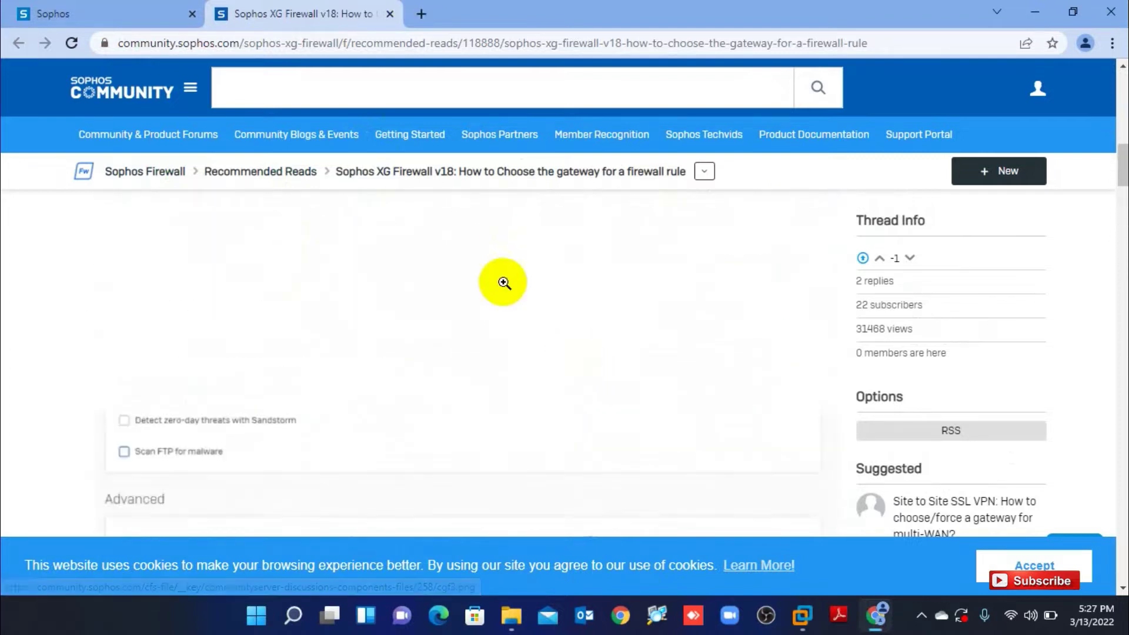
# Step: Review the Sophos Community article on choosing a gateway in v17 firewall rules, and close the article
pyautogui.scroll(10, 545, 336)
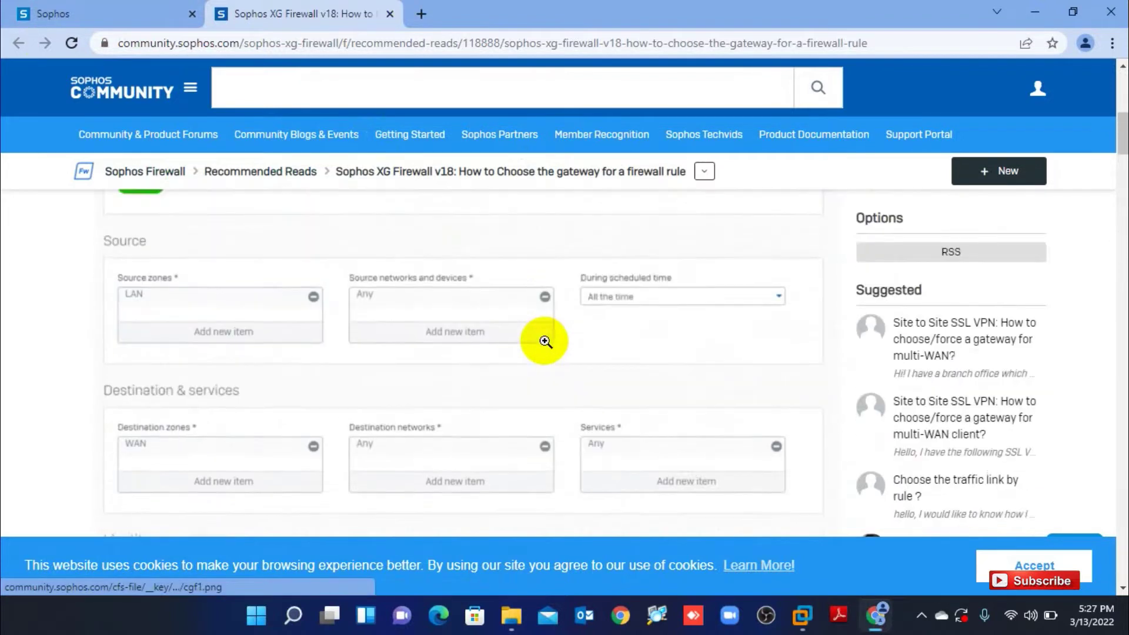
pyautogui.scroll(15, 545, 341)
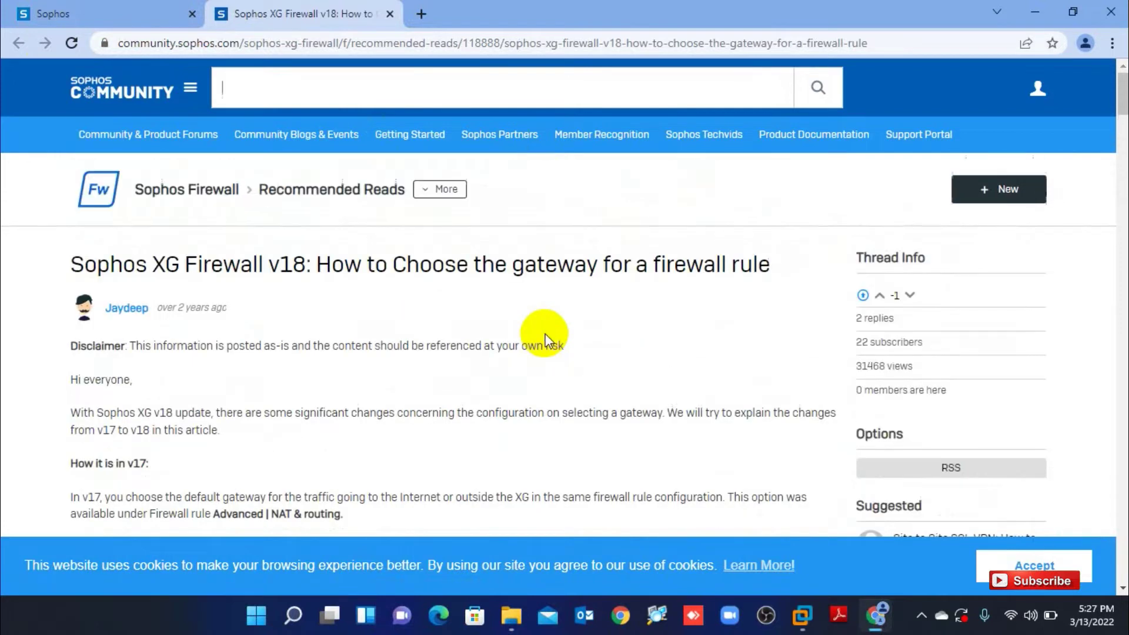
pyautogui.scroll(-15, 544, 337)
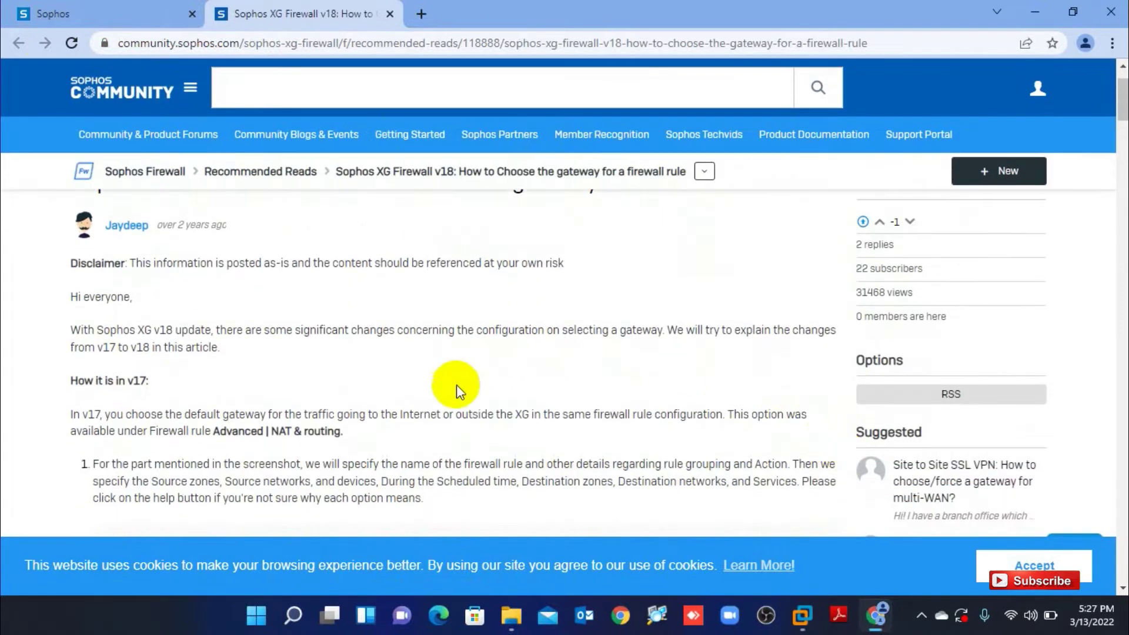
pyautogui.scroll(-13, 516, 406)
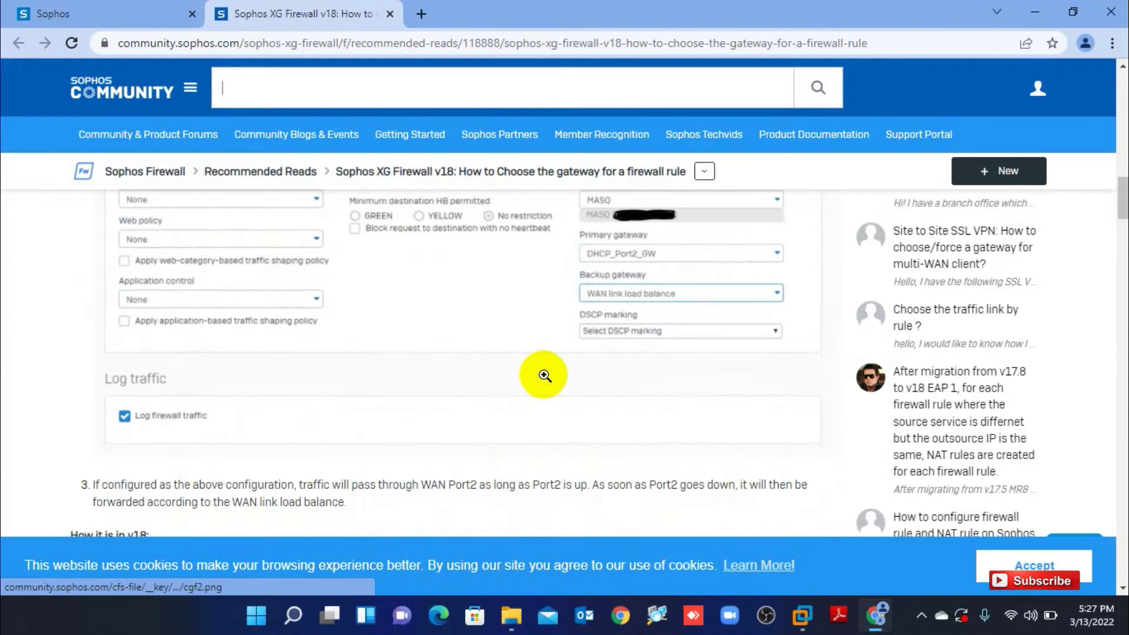
pyautogui.scroll(5, 541, 373)
pyautogui.scroll(-1, 217, 327)
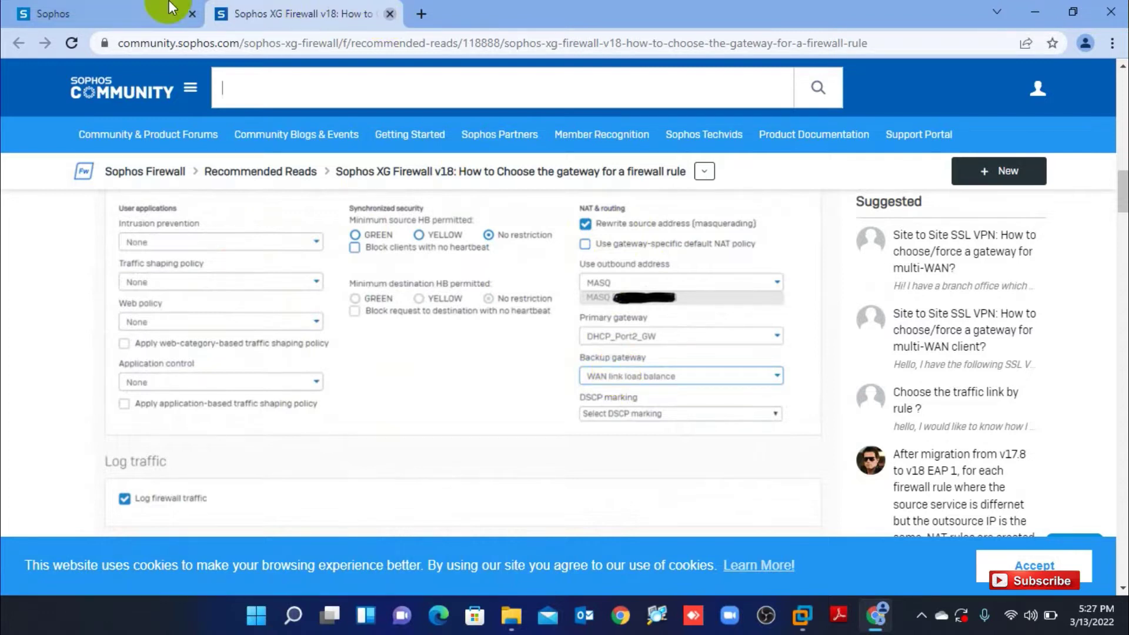
pyautogui.hotkey('ctrl', 'w')
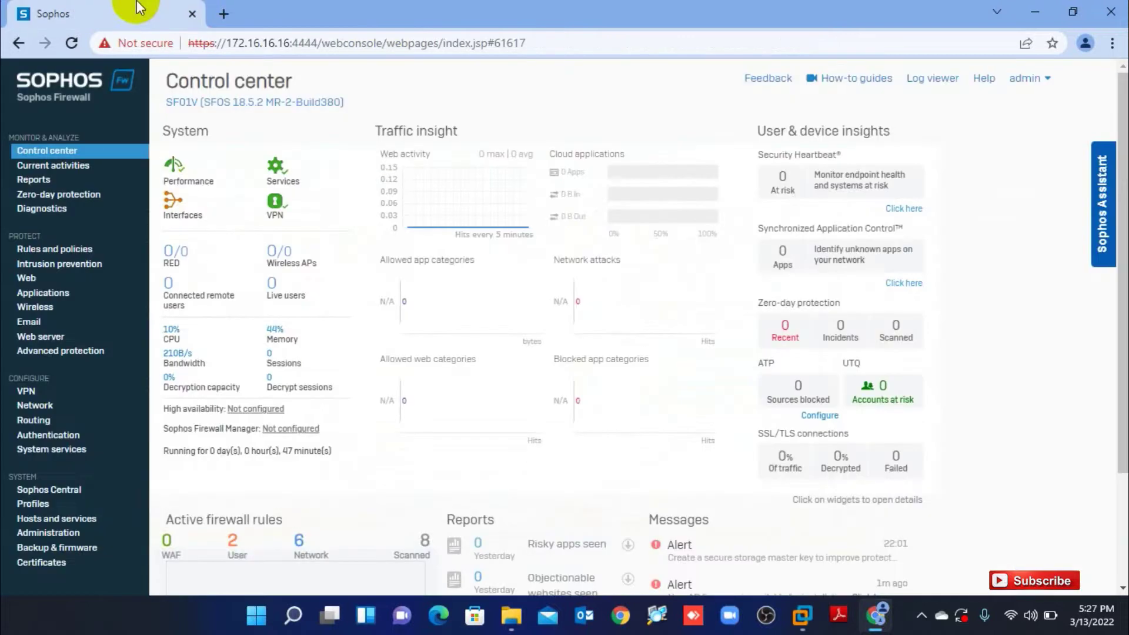
# Step: Examine the settings of the Server Allow firewall rule for gateway options and leave the rule unchanged
pyautogui.click(41, 253)
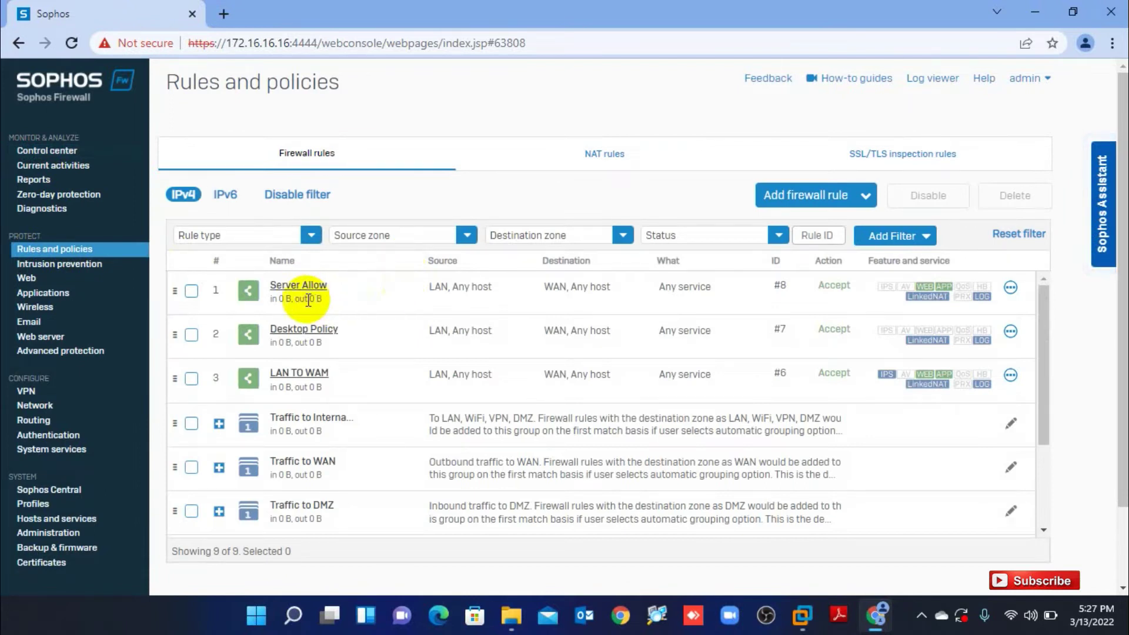
pyautogui.click(297, 286)
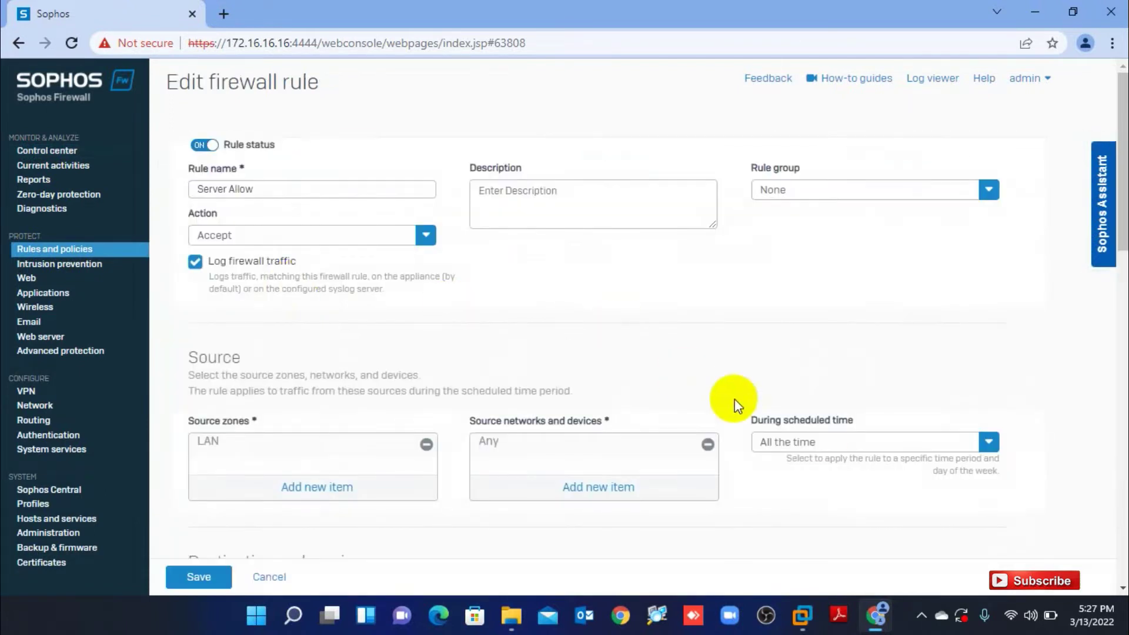
pyautogui.scroll(-5, 582, 480)
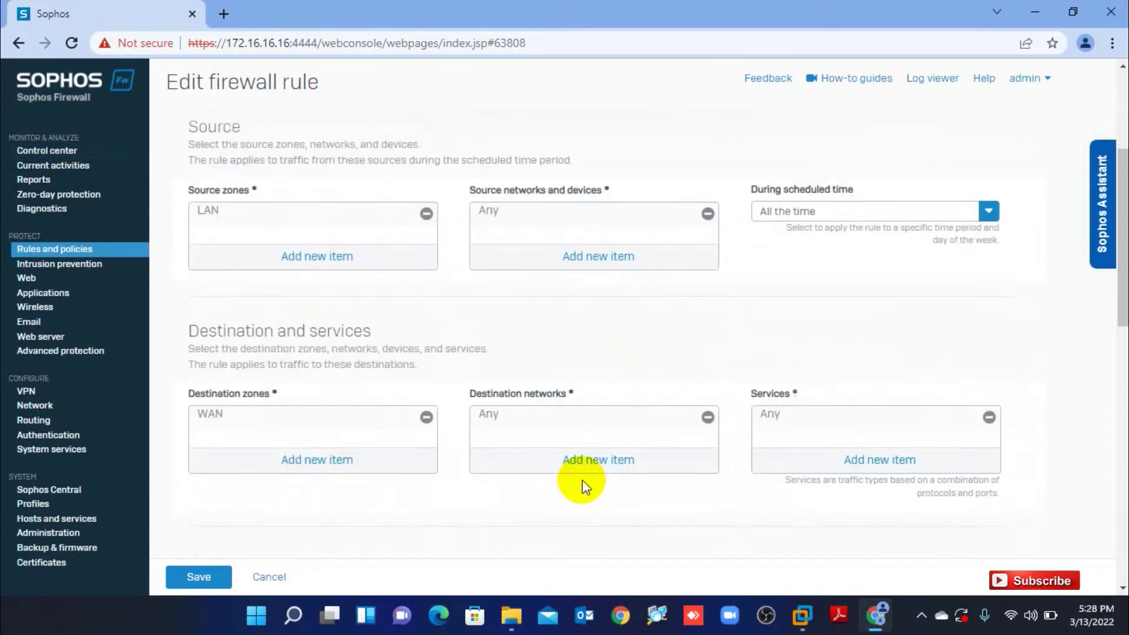
pyautogui.scroll(-12, 604, 464)
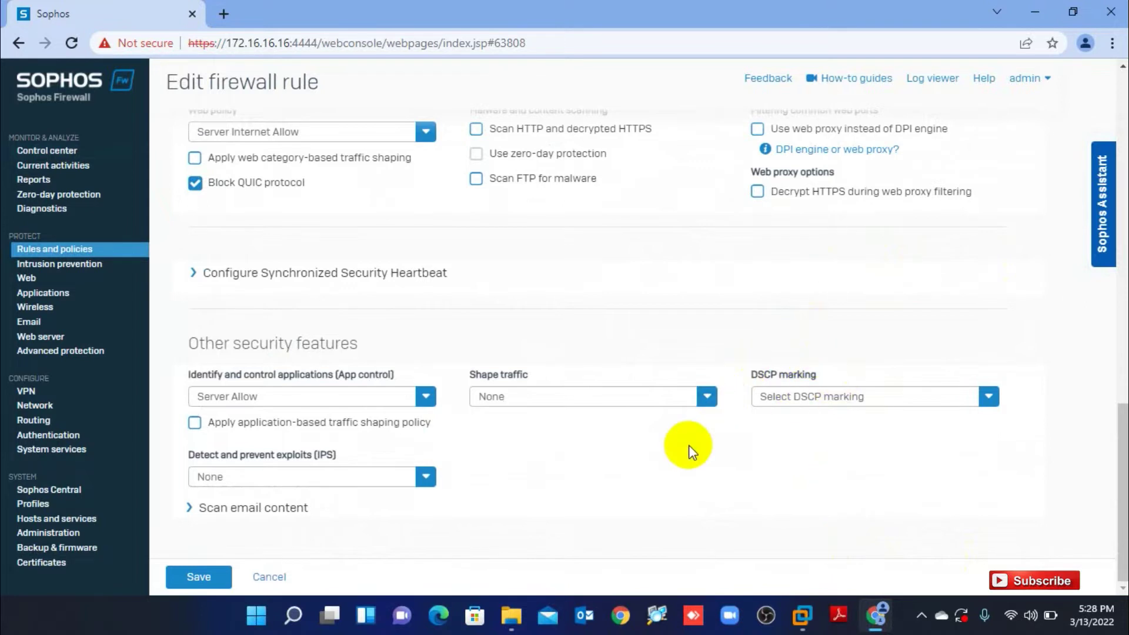
pyautogui.scroll(15, 688, 449)
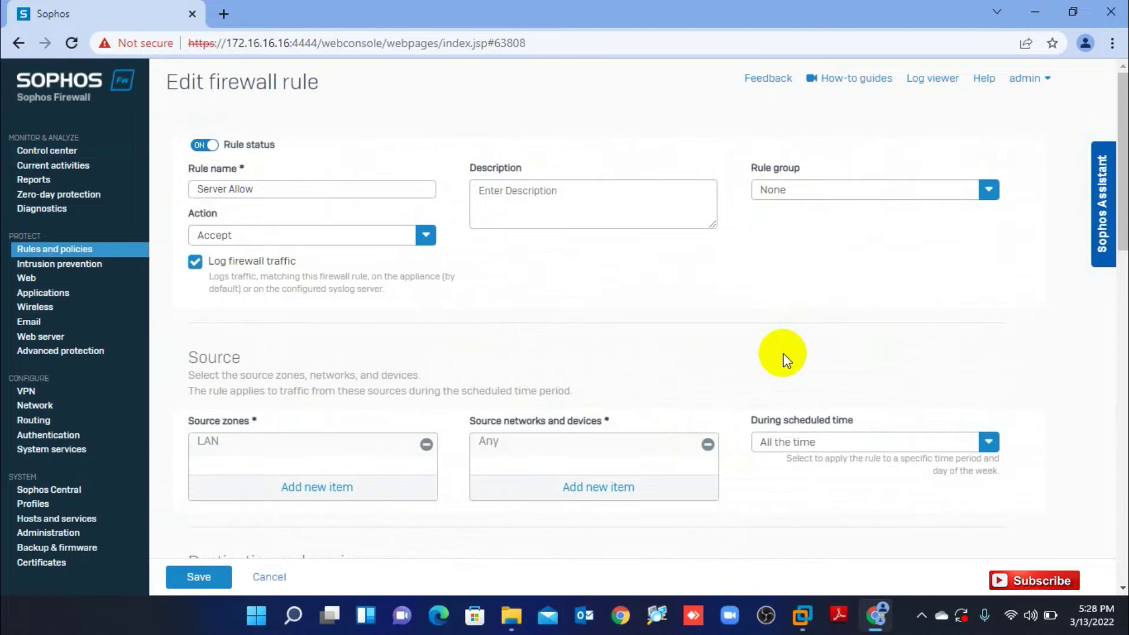
pyautogui.click(269, 576)
# Step: Start a new IPv4 SD-WAN policy route and name it "Network Allow"
pyautogui.click(36, 420)
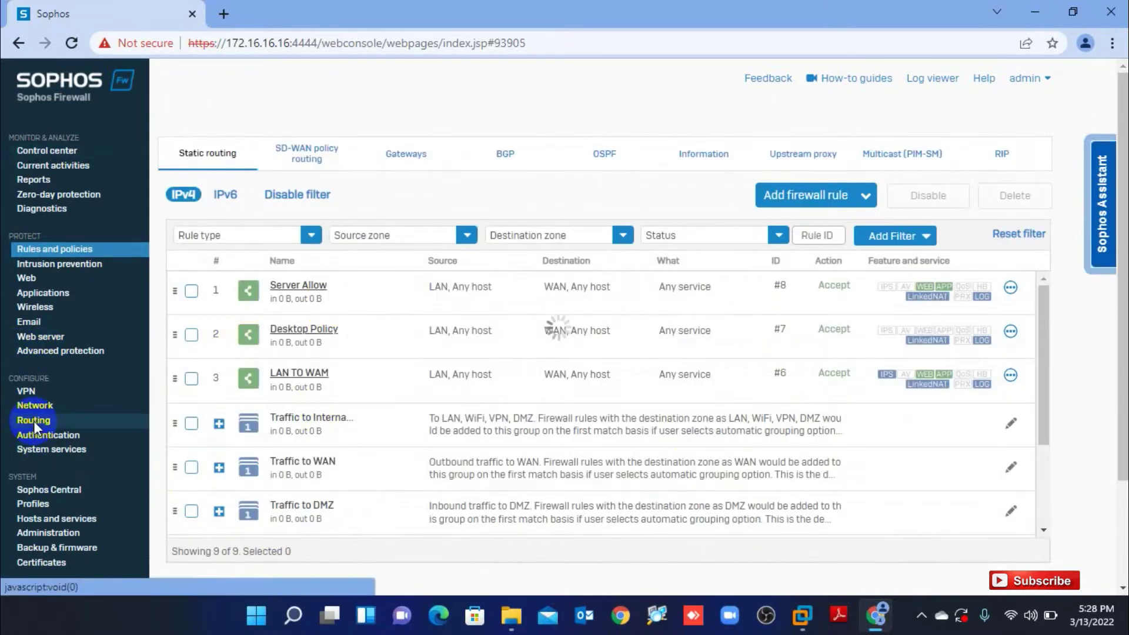
pyautogui.click(301, 154)
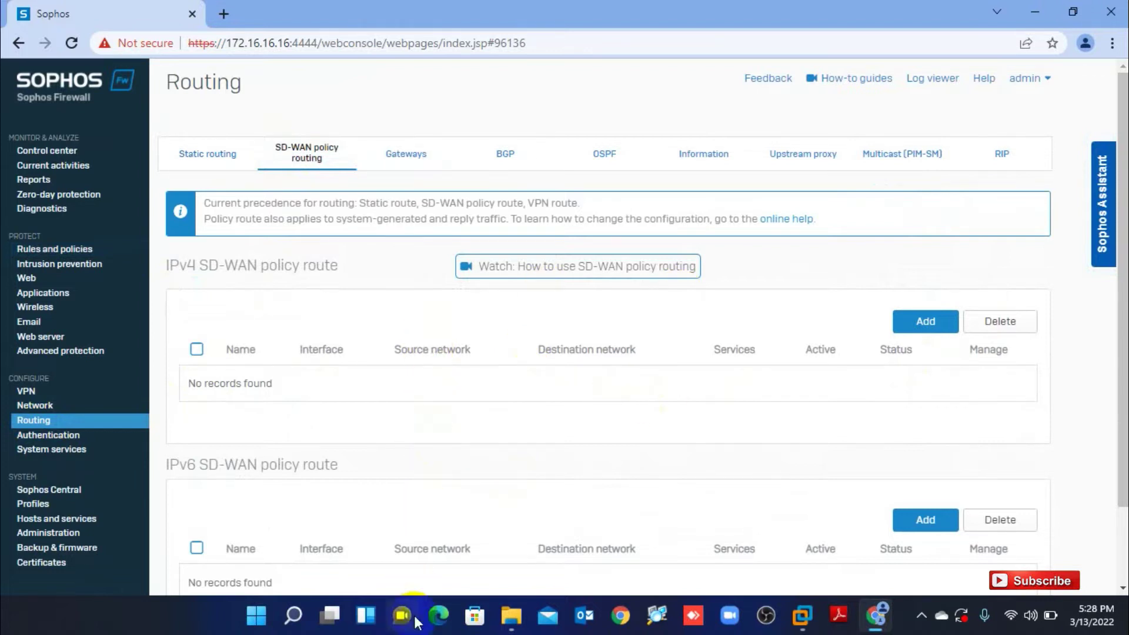
pyautogui.click(897, 323)
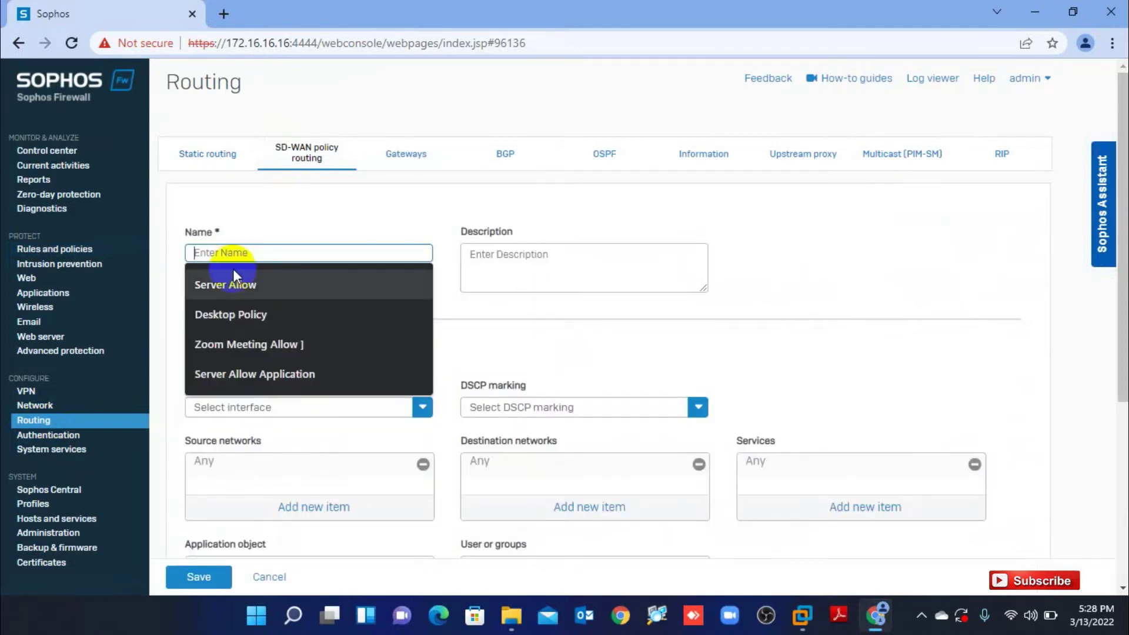
pyautogui.click(233, 285)
pyautogui.click(329, 257)
pyautogui.hotkey('ctrl', 'a')
pyautogui.press('BackSpace')
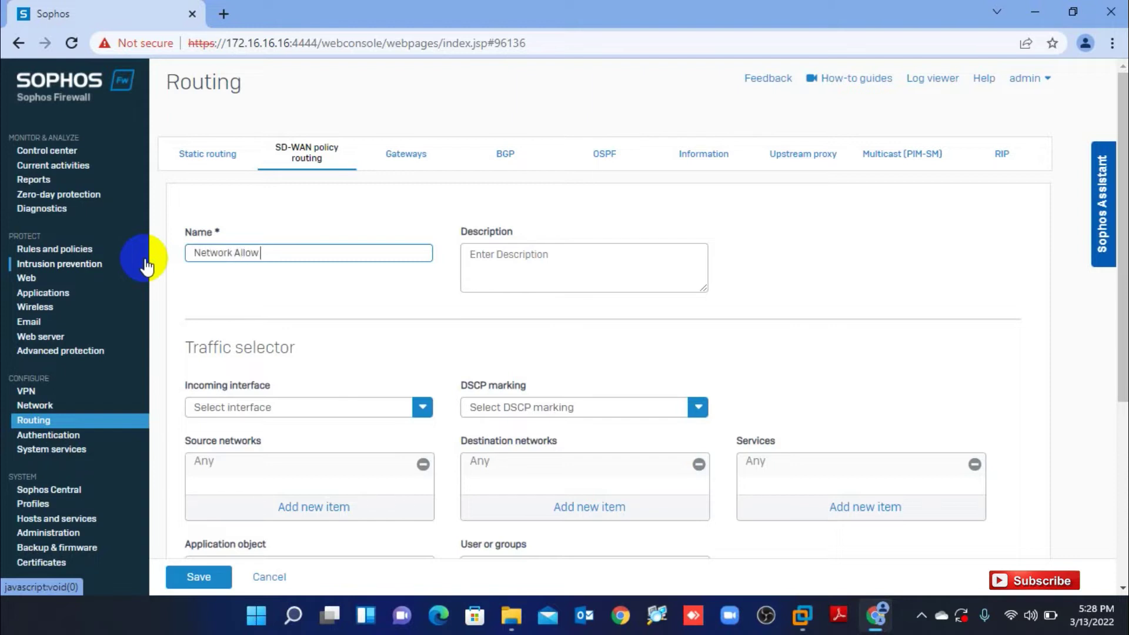
# Step: Remove Any from the route's source networks and start creating a new IP host there
pyautogui.scroll(-3, 306, 447)
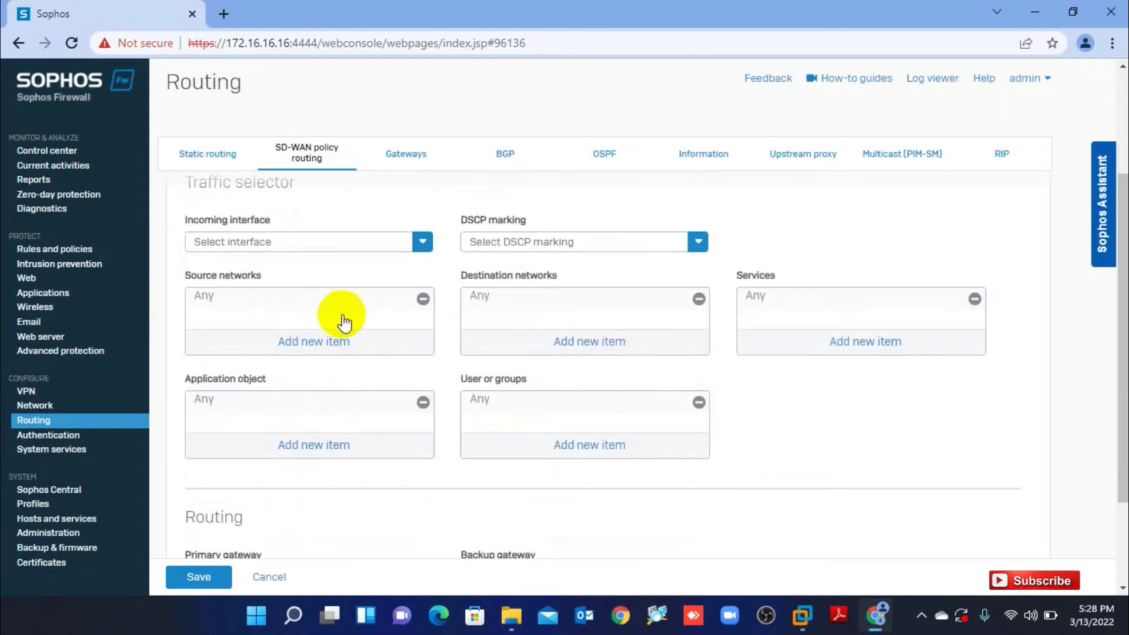
pyautogui.click(424, 299)
pyautogui.click(315, 346)
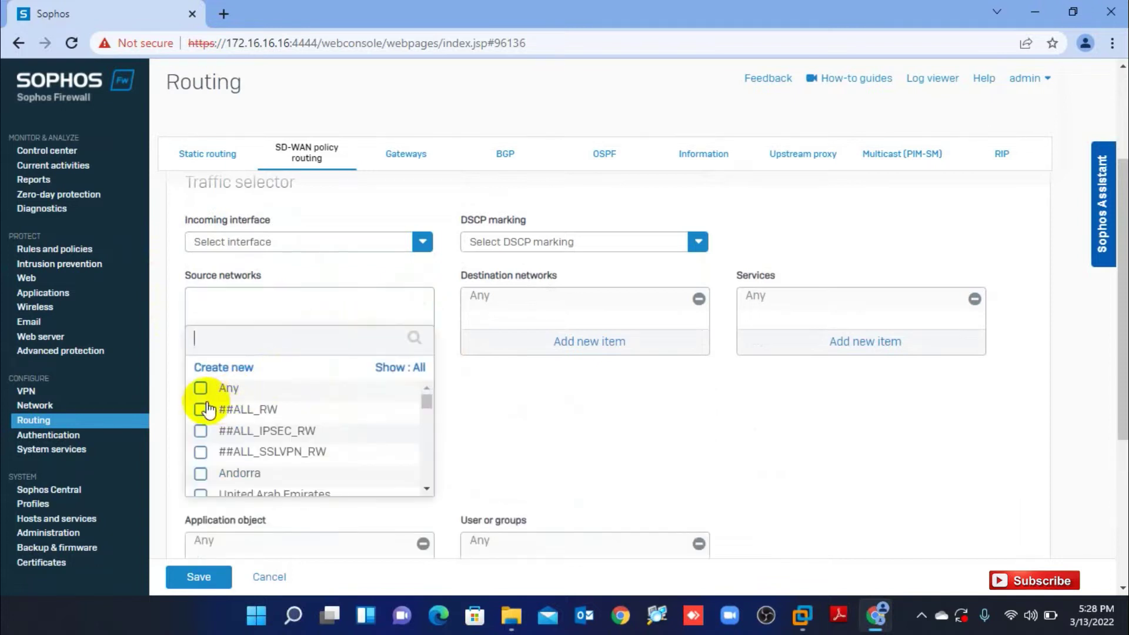
pyautogui.click(217, 369)
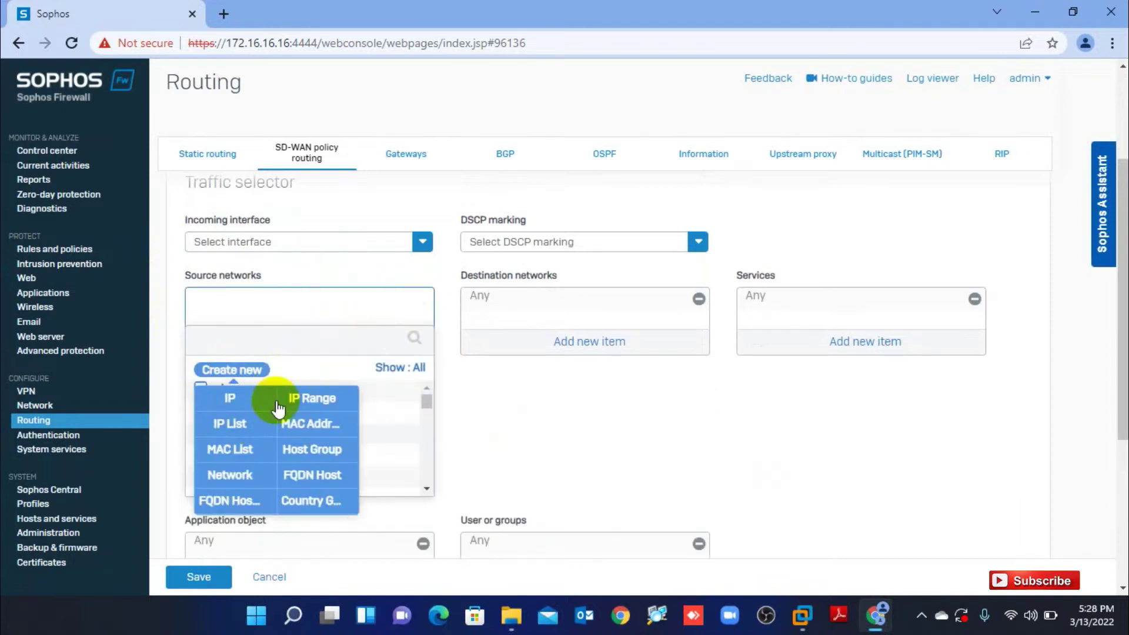
pyautogui.click(230, 398)
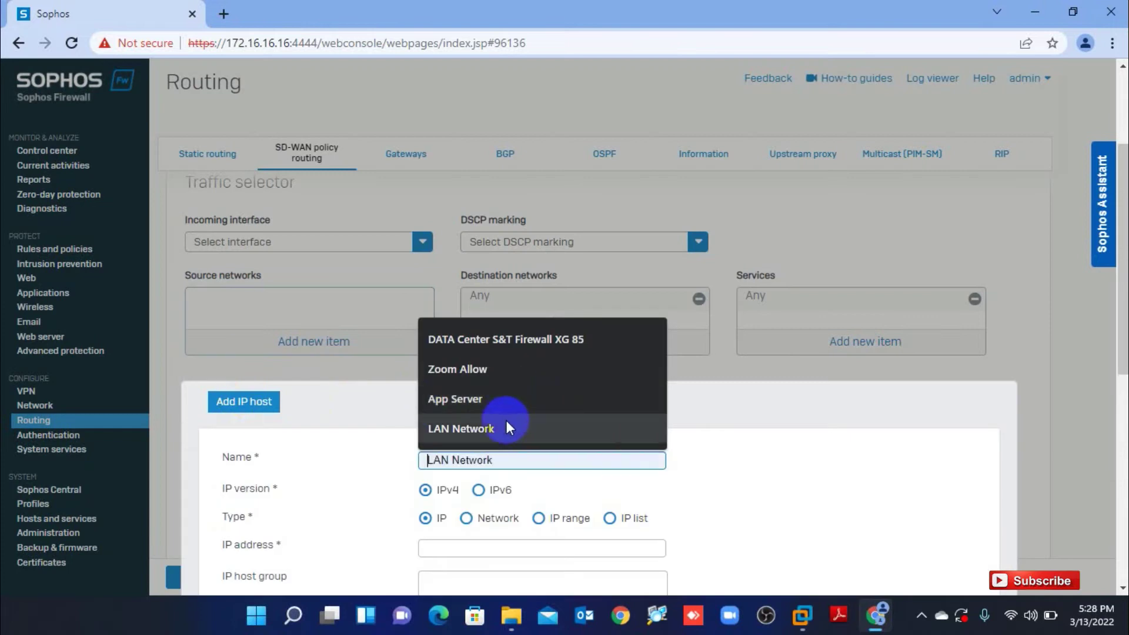
# Step: Define the host as an IPv4 network named "LAN Network" with address 172.16.16.0 and subnet /24, and try to save it
pyautogui.click(488, 519)
pyautogui.click(444, 460)
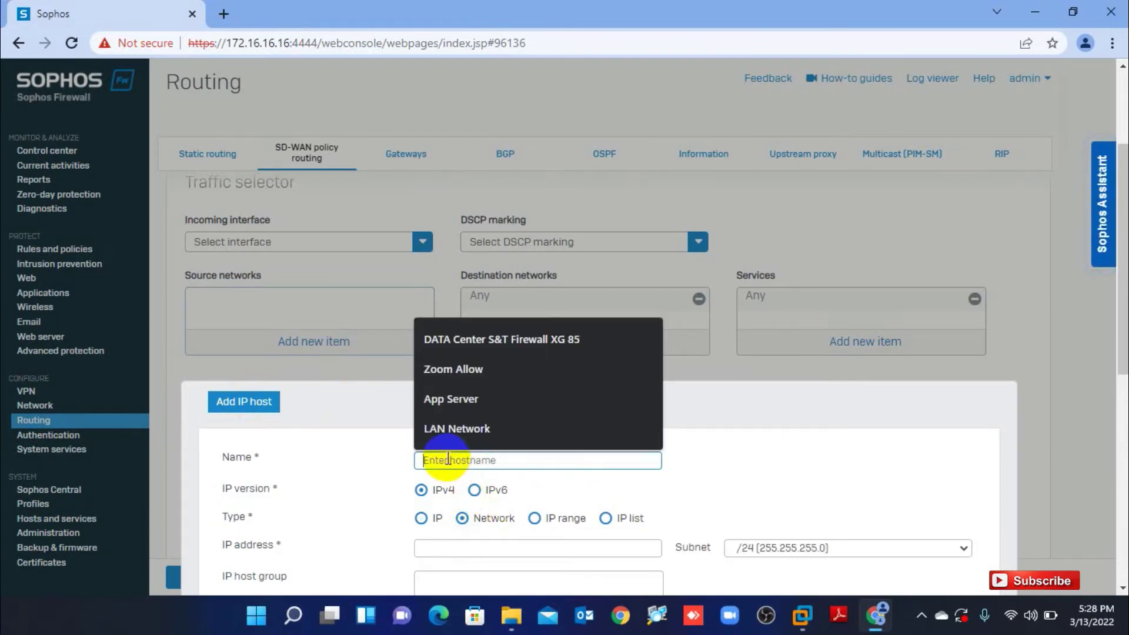
pyautogui.click(456, 428)
pyautogui.scroll(-4, 641, 506)
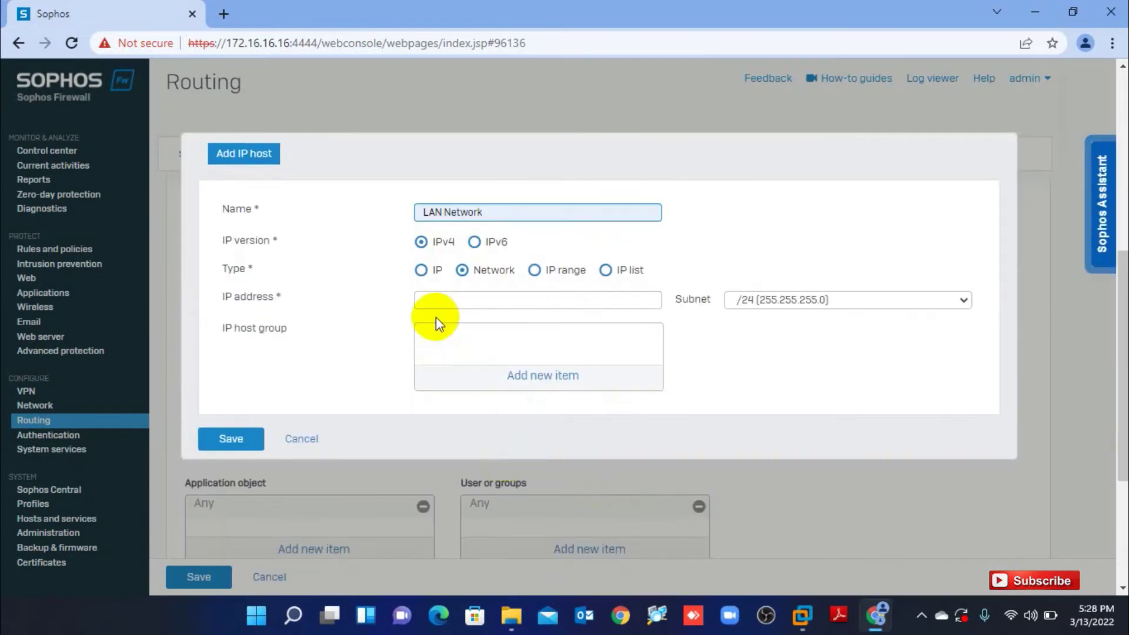
pyautogui.click(433, 298)
pyautogui.click(436, 327)
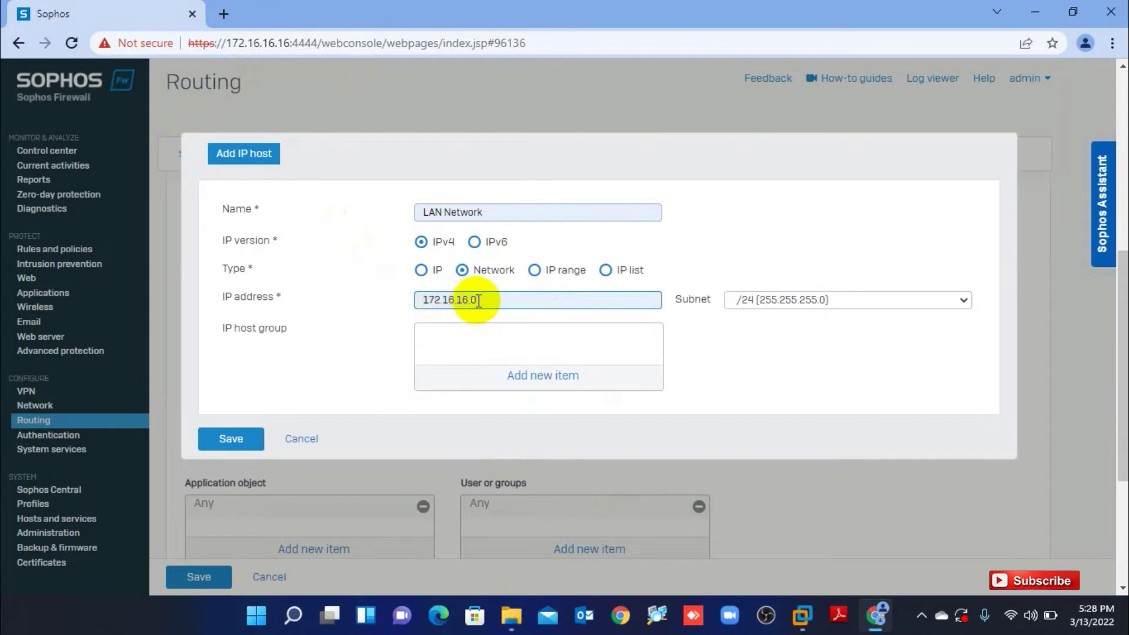
pyautogui.click(234, 436)
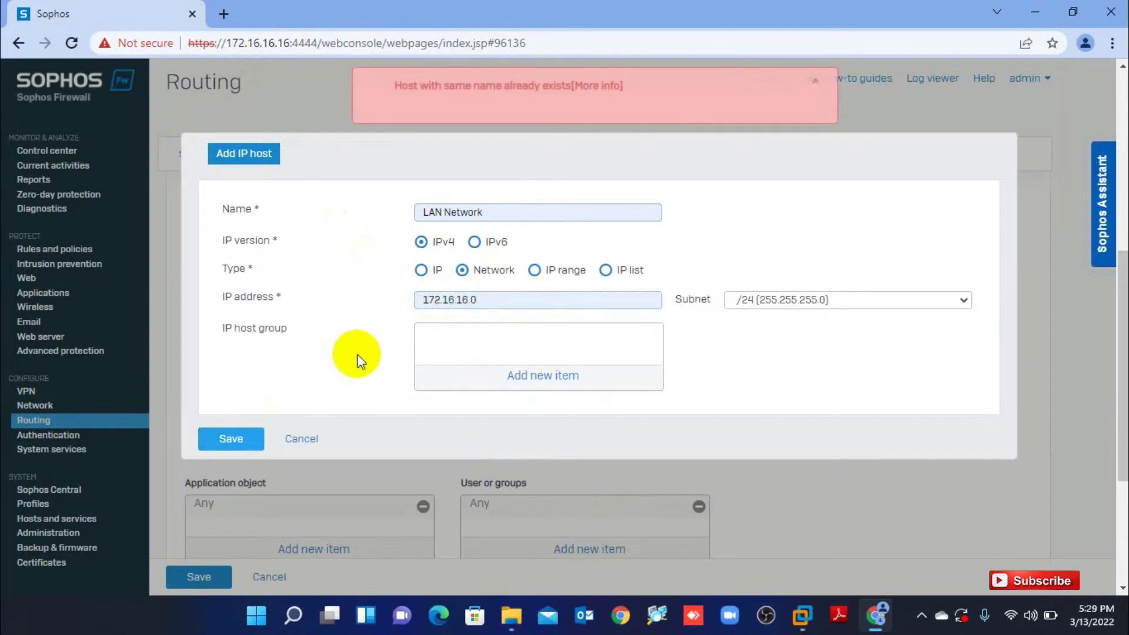
# Step: Rename the host "LAN Network -1" and save it as the route's source network
pyautogui.click(499, 213)
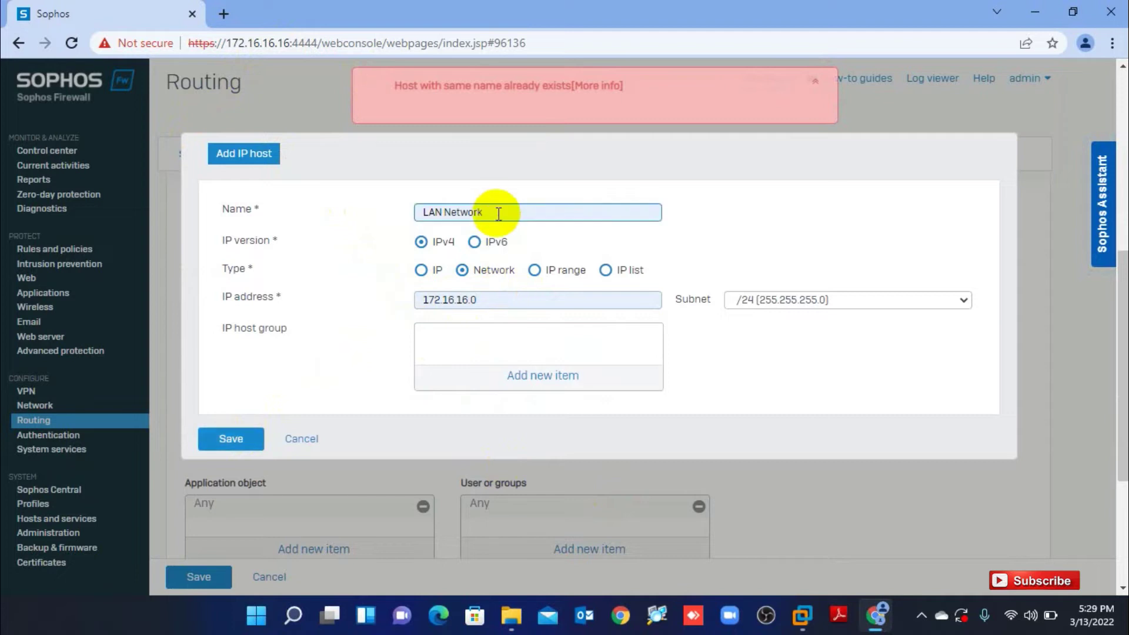
pyautogui.write('-1')
pyautogui.click(253, 439)
pyautogui.scroll(5, 390, 363)
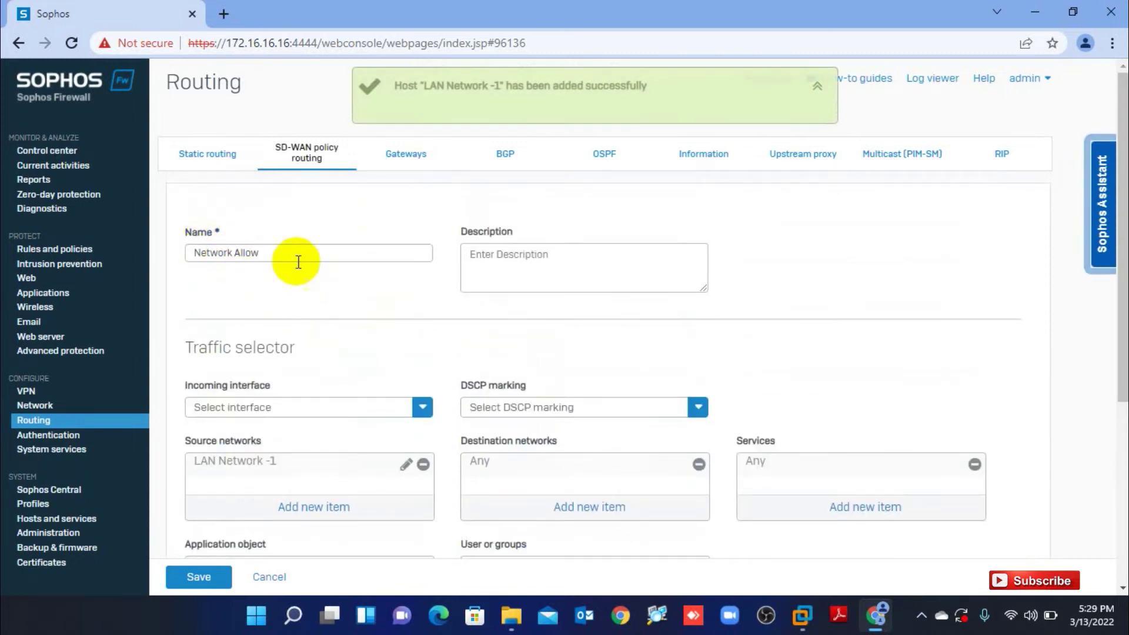
# Step: Set the route's primary gateway to Airtel ILL, select a backup gateway, and save the policy route
pyautogui.scroll(-3, 265, 391)
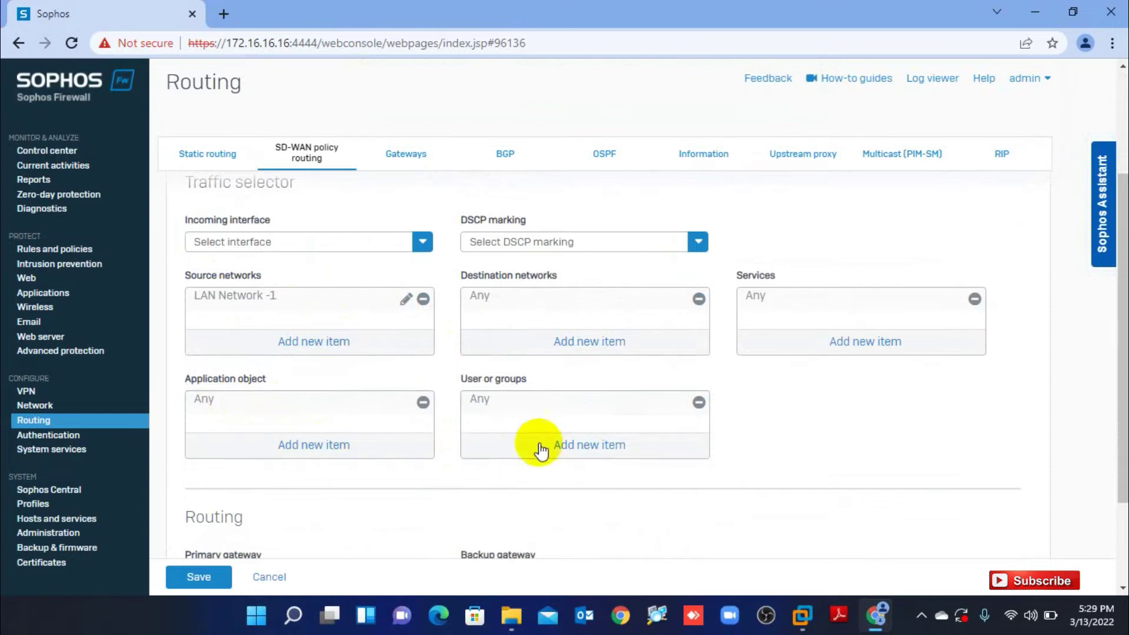
pyautogui.scroll(-2, 583, 486)
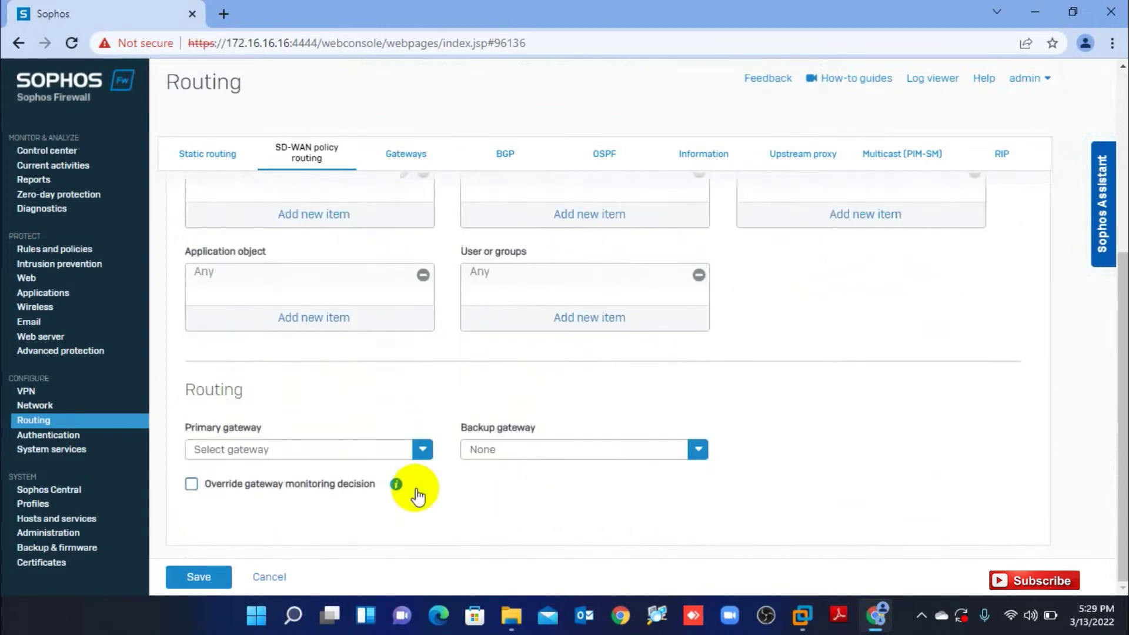
pyautogui.click(253, 434)
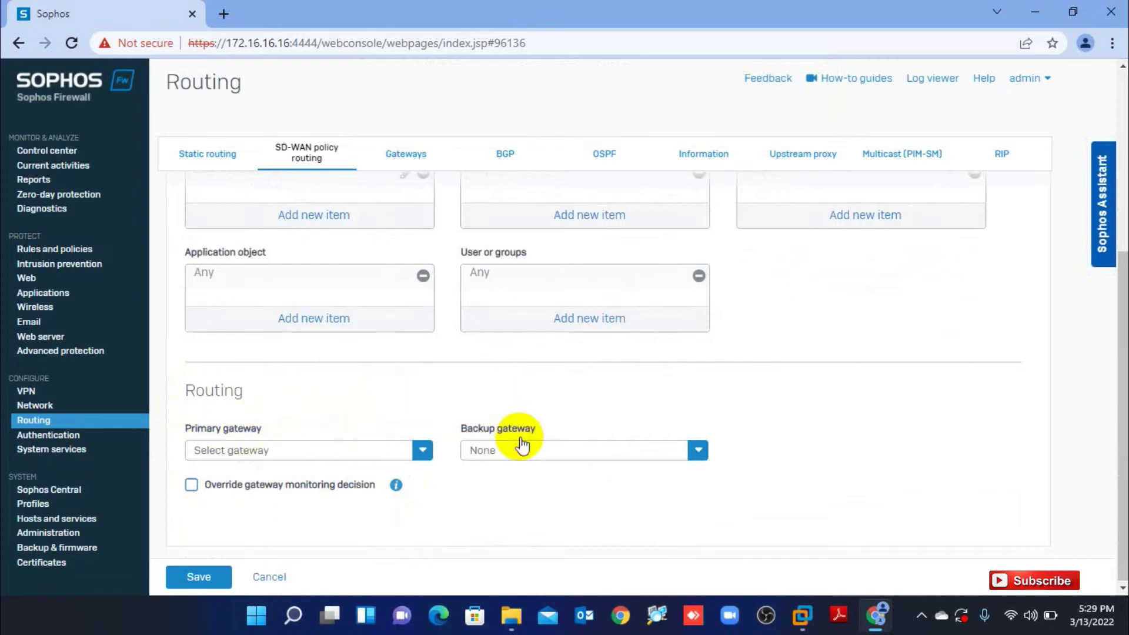
pyautogui.click(422, 450)
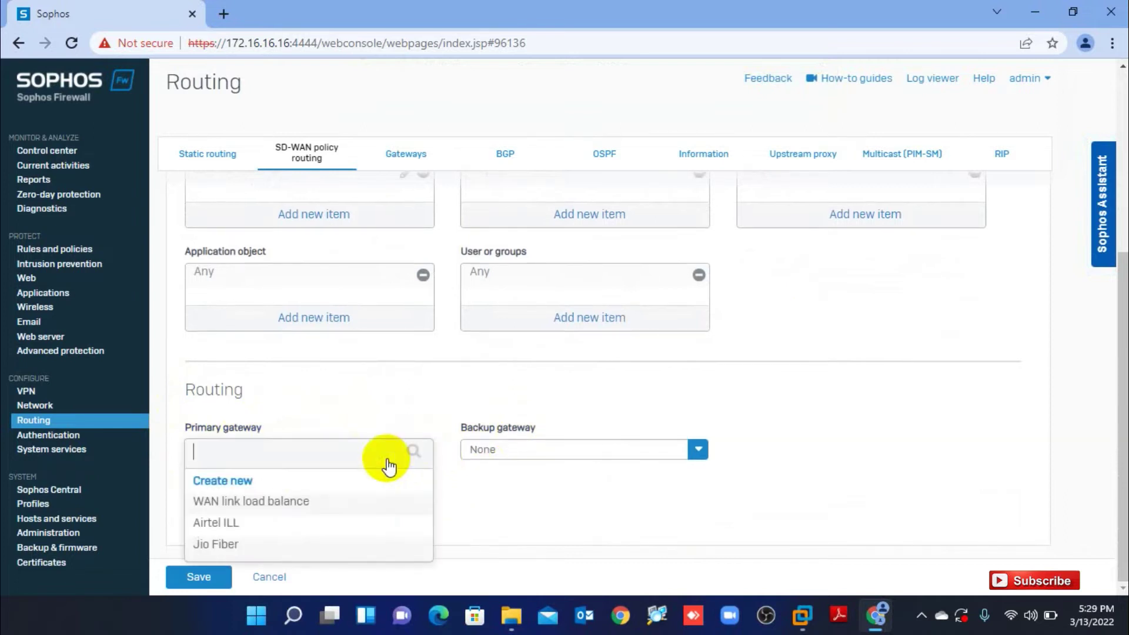
pyautogui.click(218, 523)
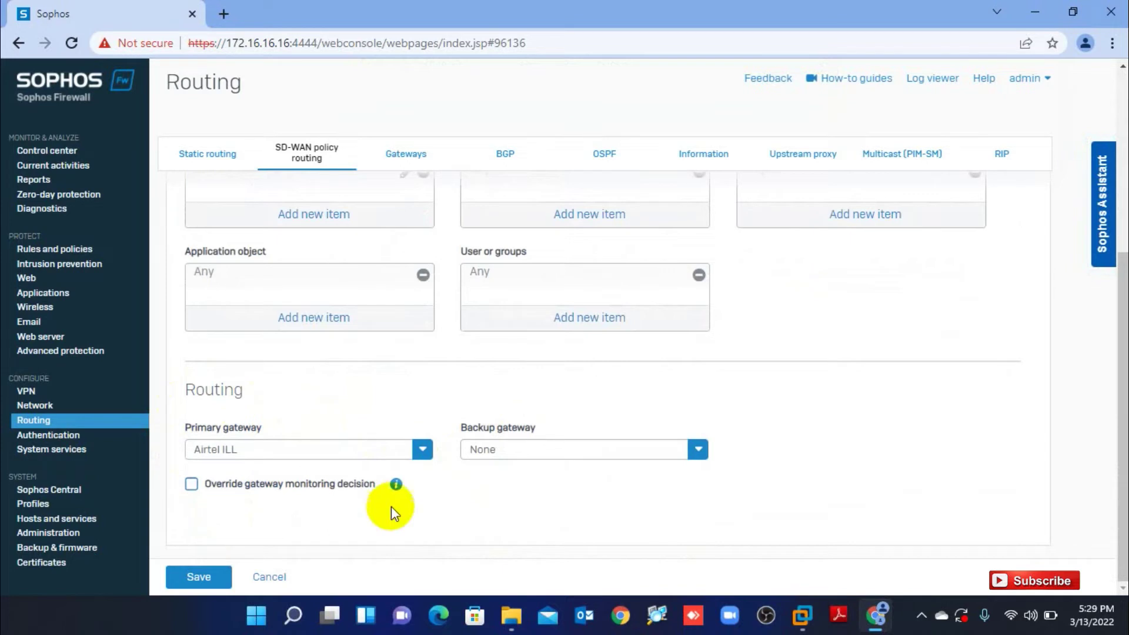
pyautogui.click(515, 452)
pyautogui.click(493, 566)
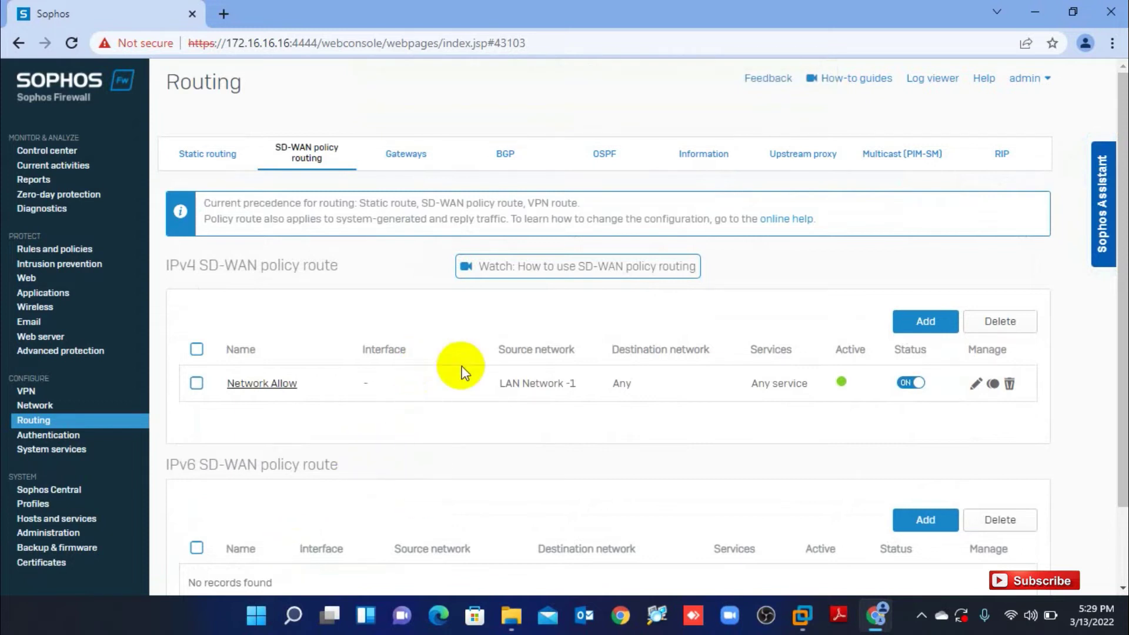
# Step: Check the NAT rules linked to the firewall rules and return to the SD-WAN policy route list
pyautogui.click(105, 312)
pyautogui.click(60, 251)
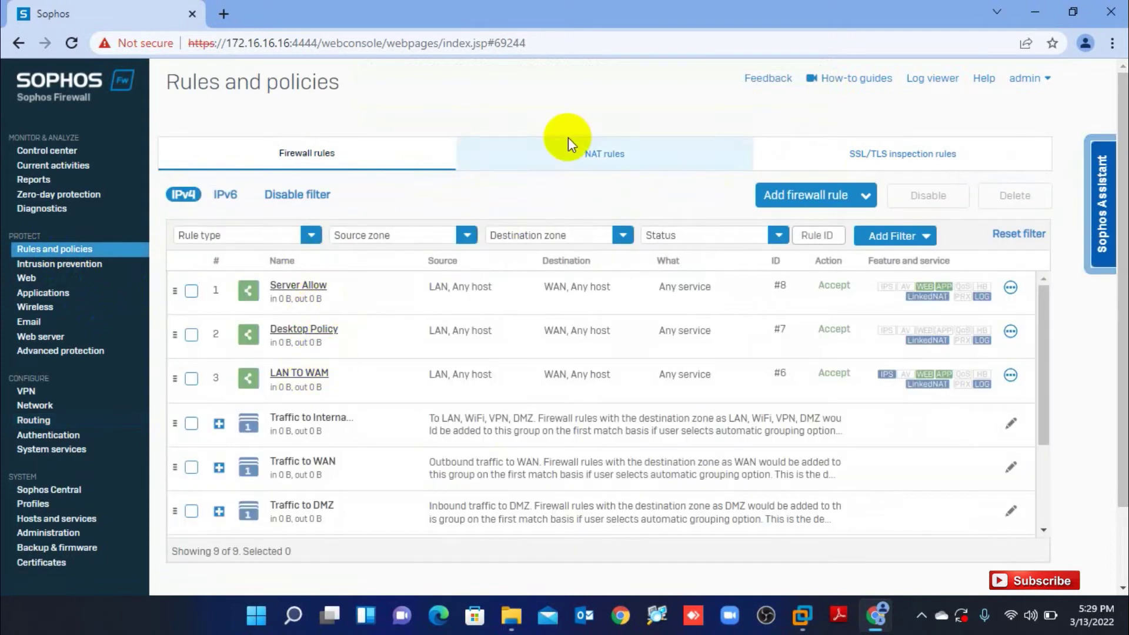
pyautogui.click(588, 150)
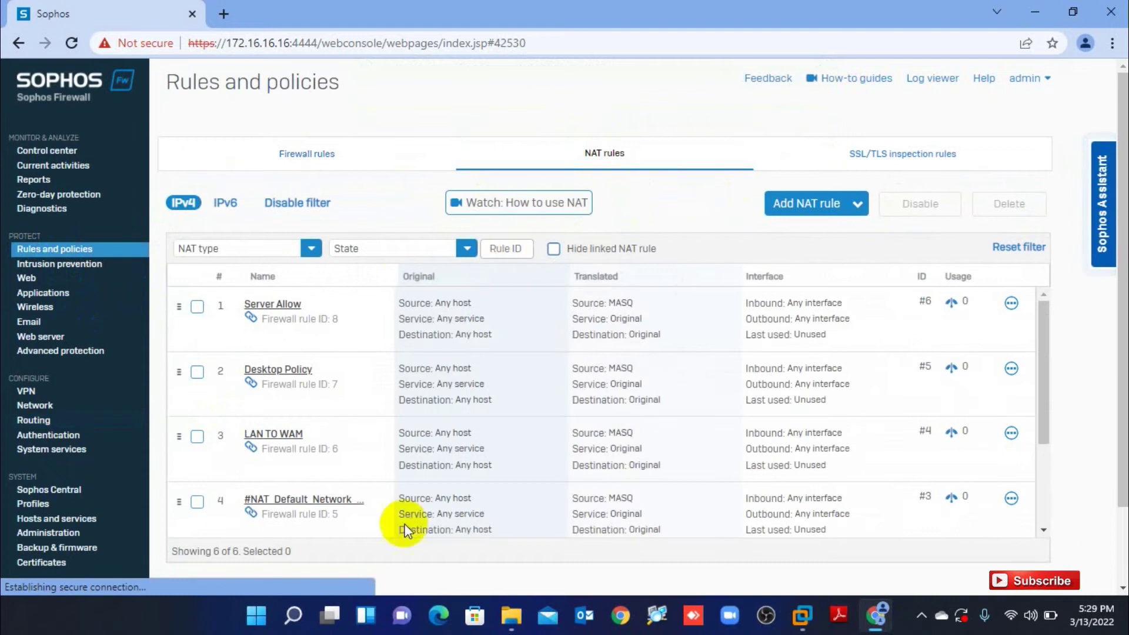
pyautogui.click(41, 420)
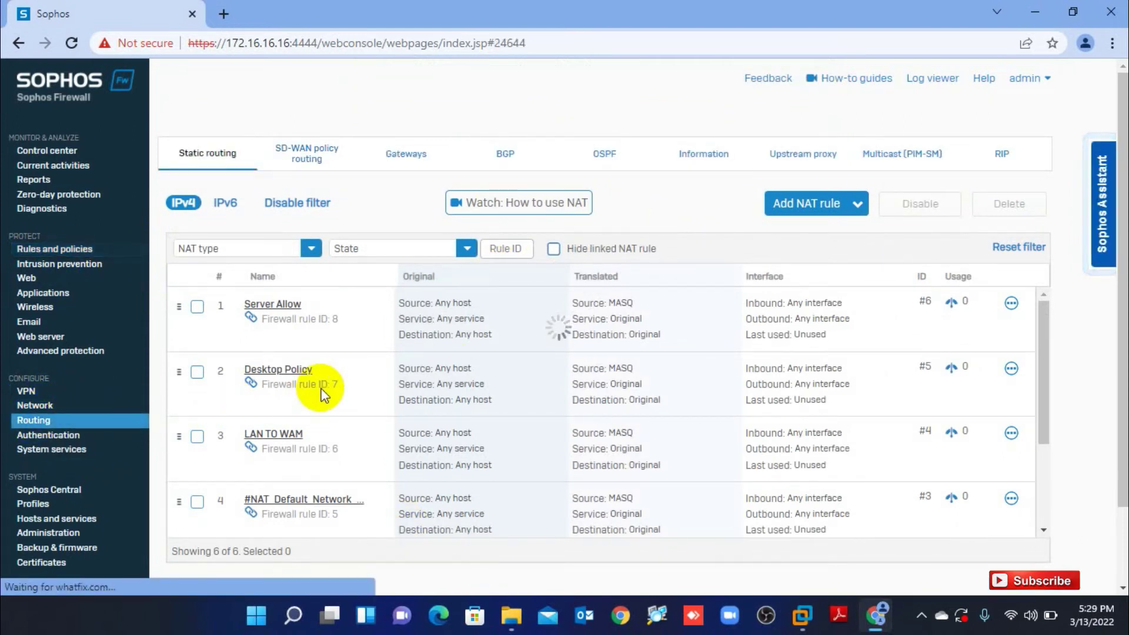
pyautogui.click(290, 155)
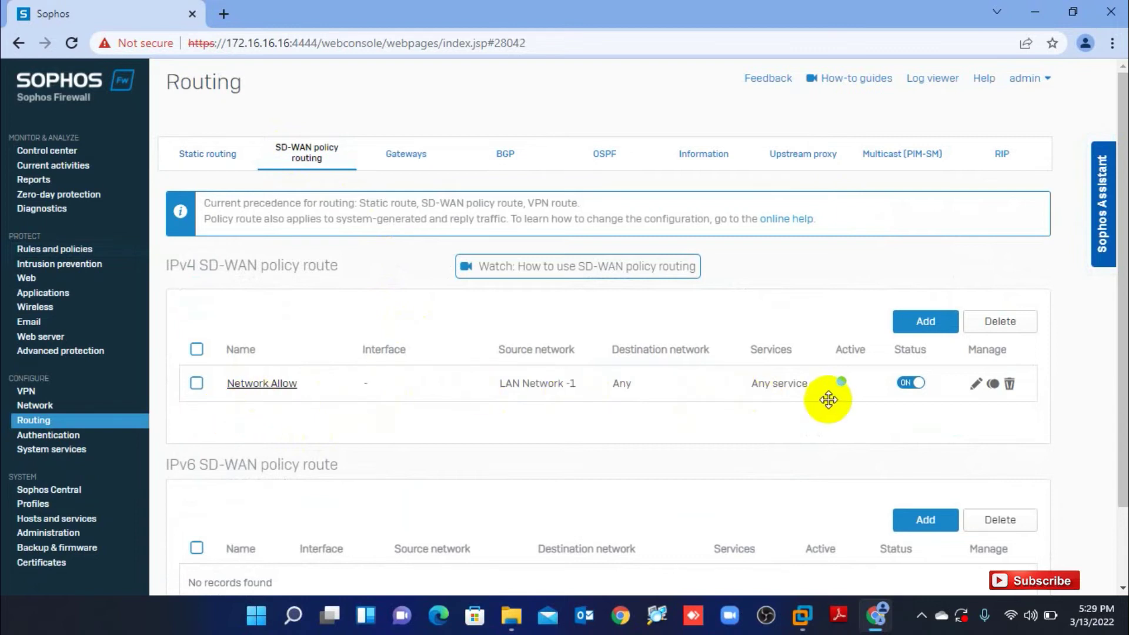
# Step: Edit the Network Allow policy route to use Jio Fiber as primary gateway and Airtel ILL as backup gateway, and save it
pyautogui.click(277, 384)
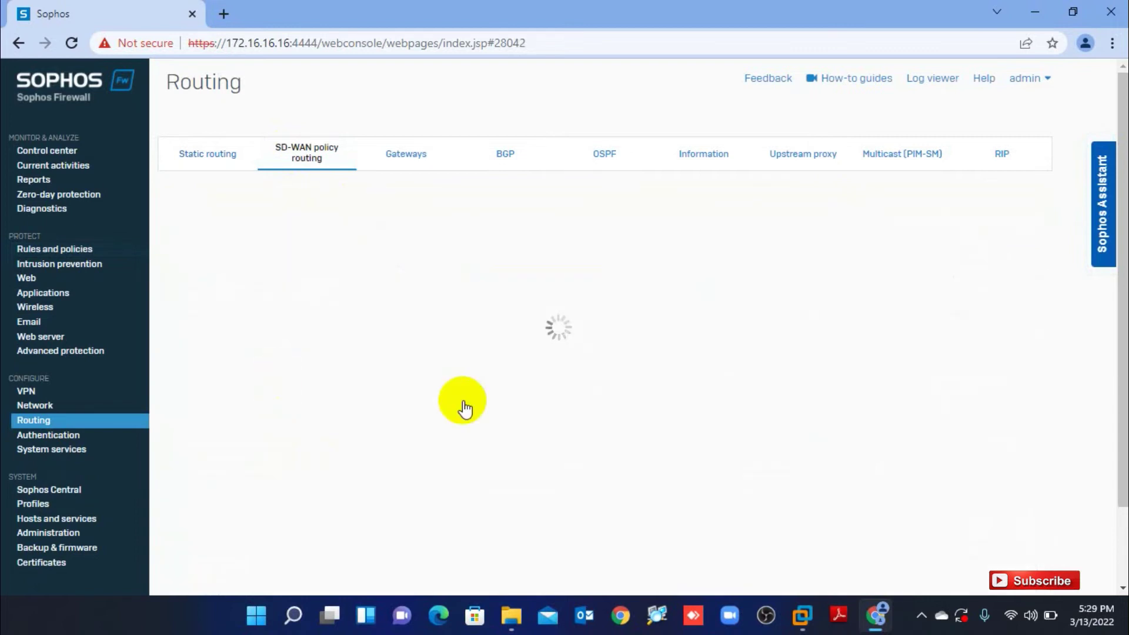
pyautogui.scroll(-5, 471, 462)
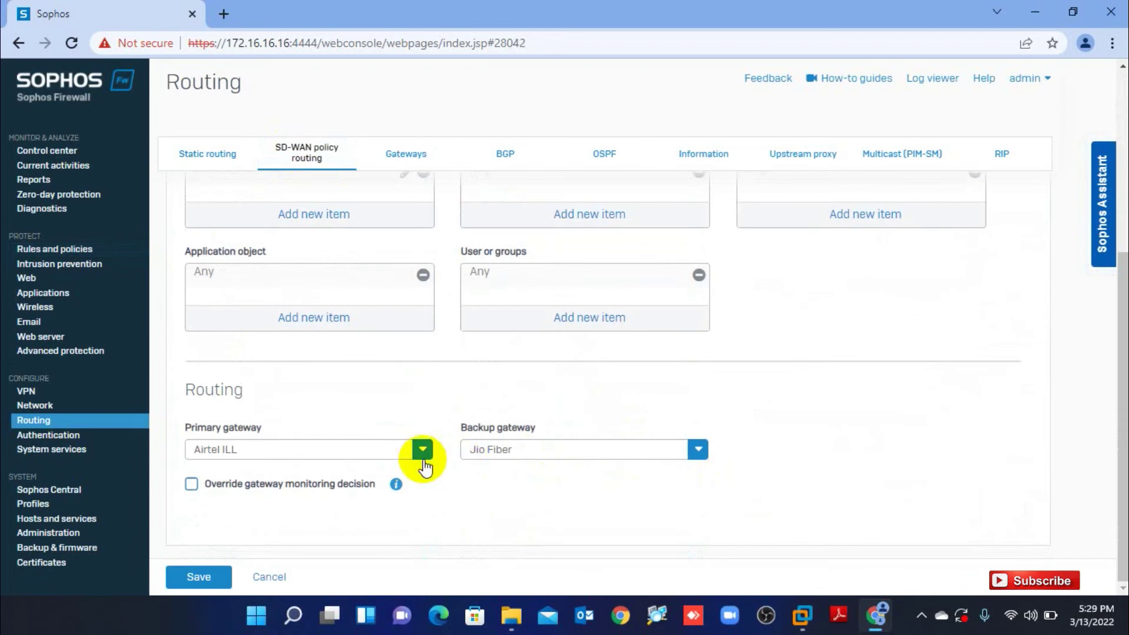
pyautogui.click(423, 458)
pyautogui.click(191, 545)
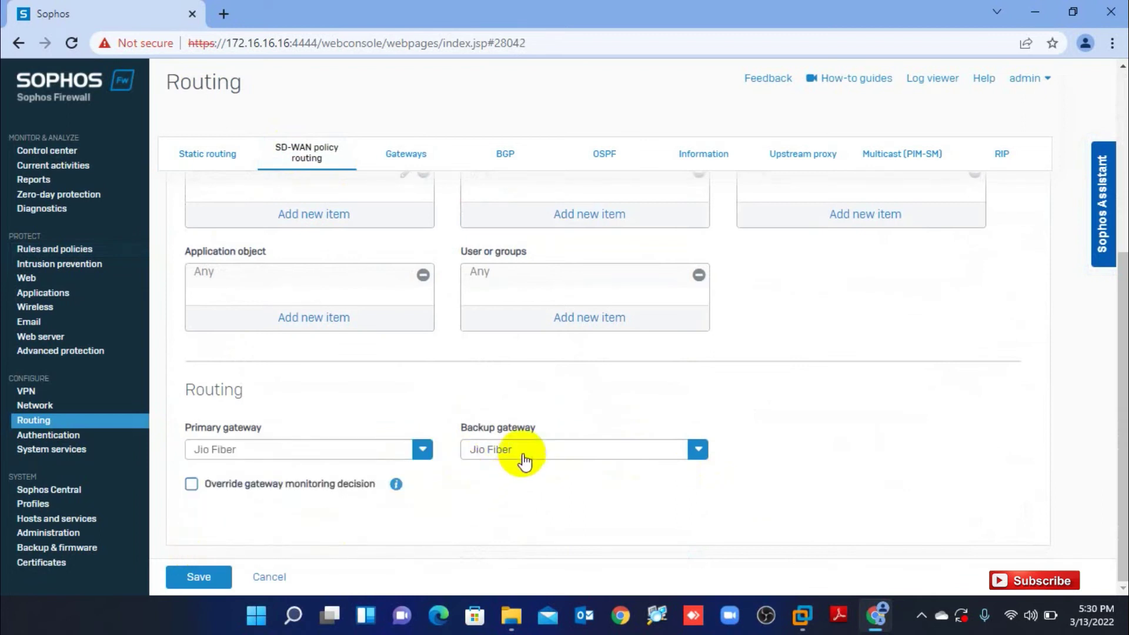
pyautogui.click(524, 462)
pyautogui.click(492, 539)
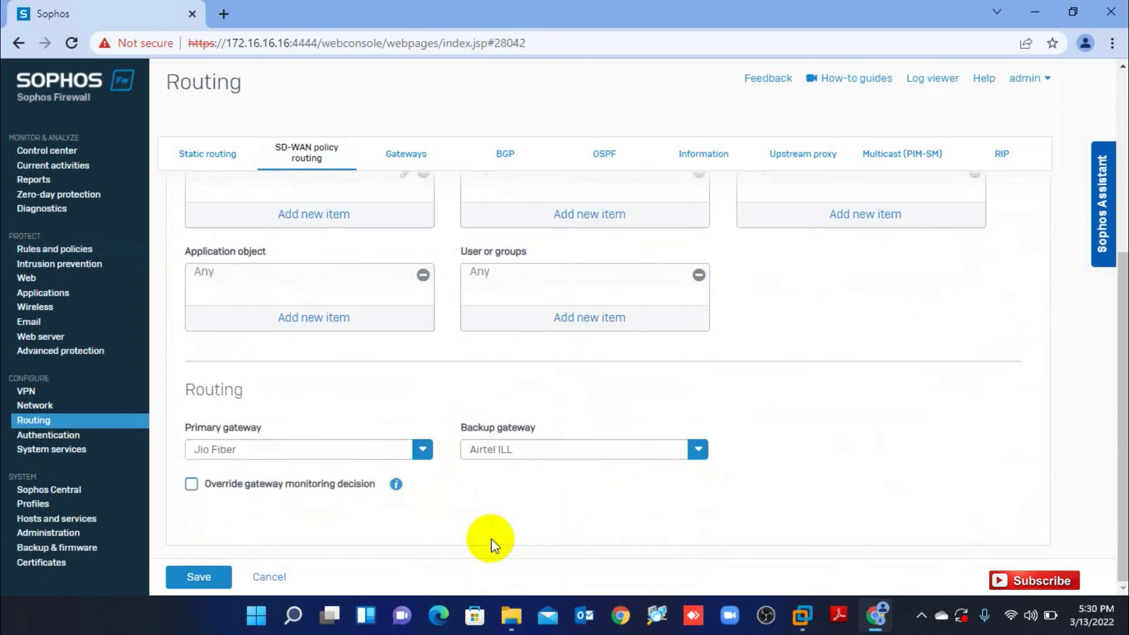
pyautogui.click(213, 579)
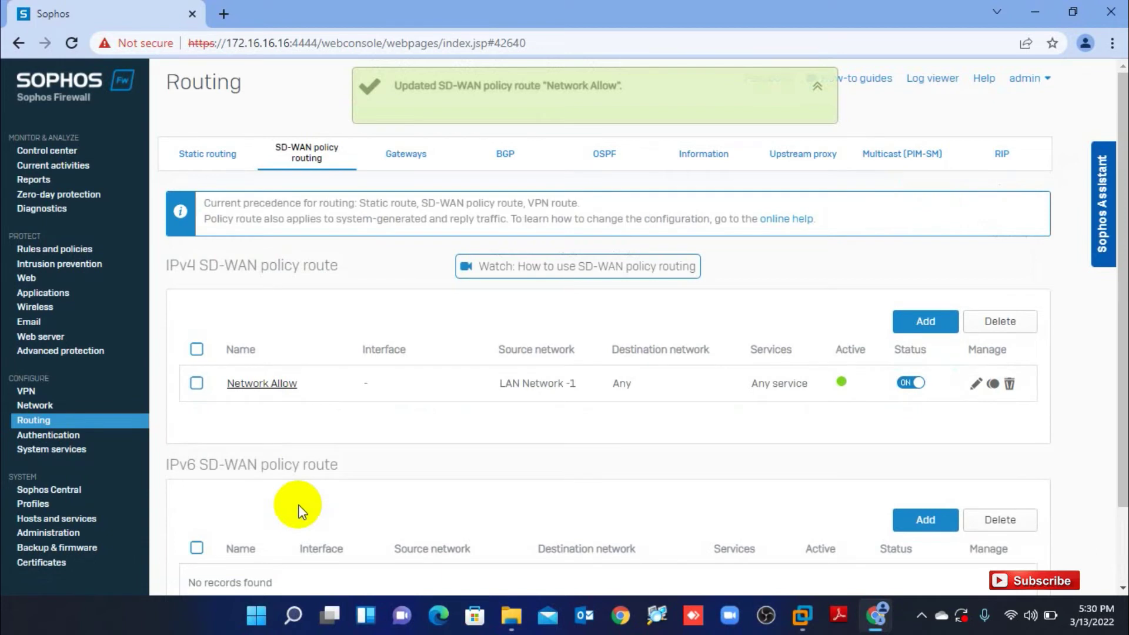
# Step: Reopen the Network Allow route, enable the gateway monitoring override, and try None and WAN link load balance as the backup gateway
pyautogui.click(263, 383)
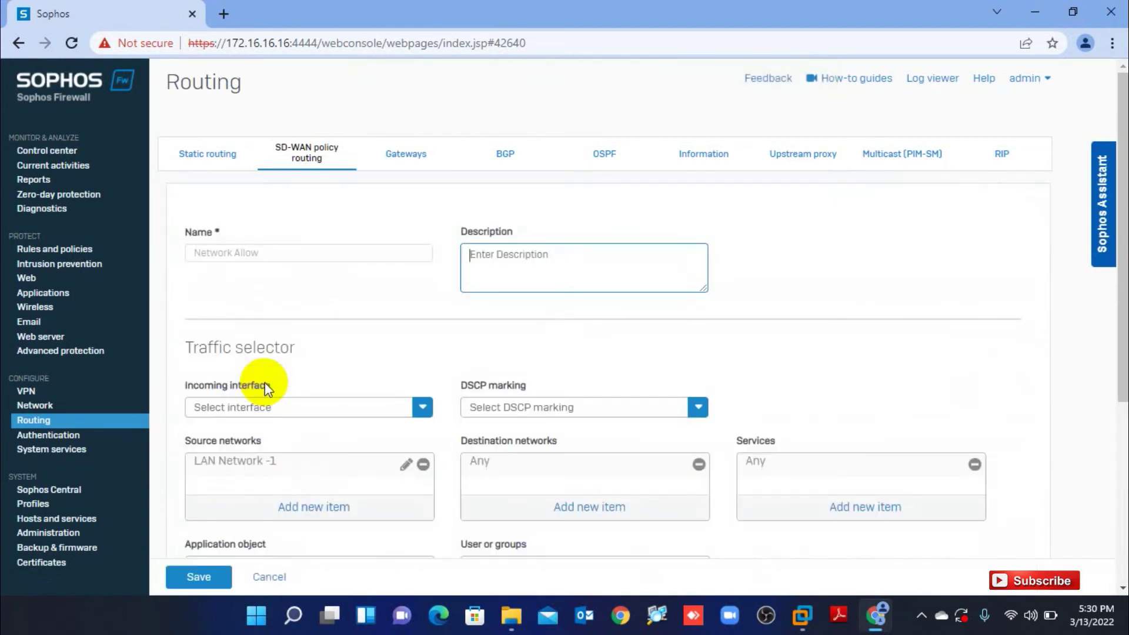
pyautogui.scroll(-5, 281, 471)
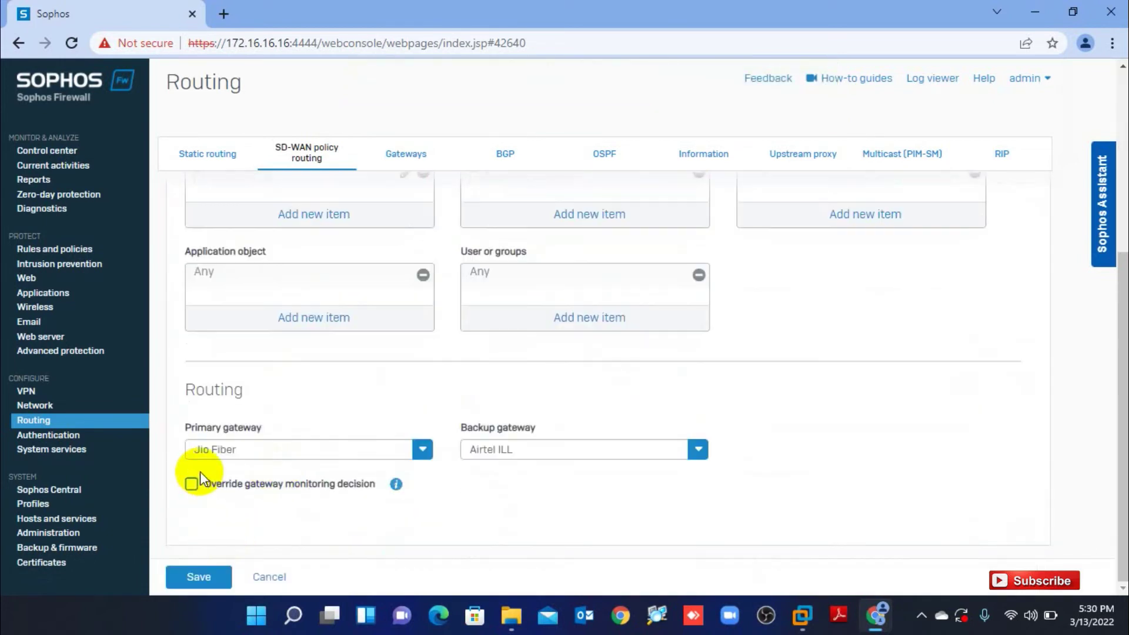
pyautogui.click(499, 452)
pyautogui.click(499, 521)
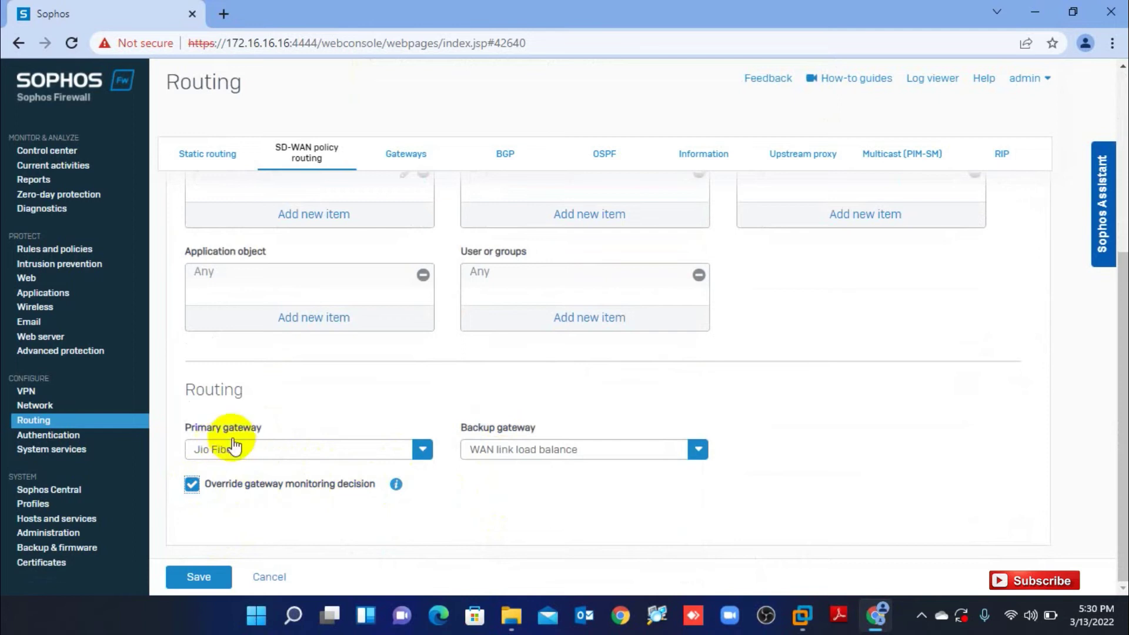
pyautogui.click(471, 451)
pyautogui.click(481, 504)
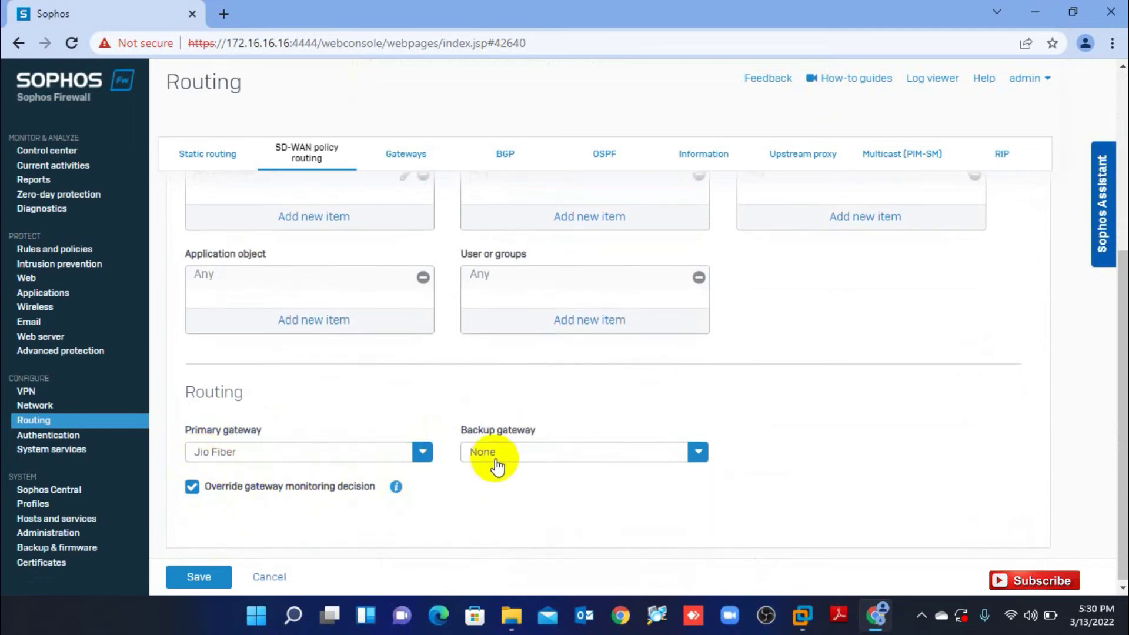
pyautogui.click(476, 456)
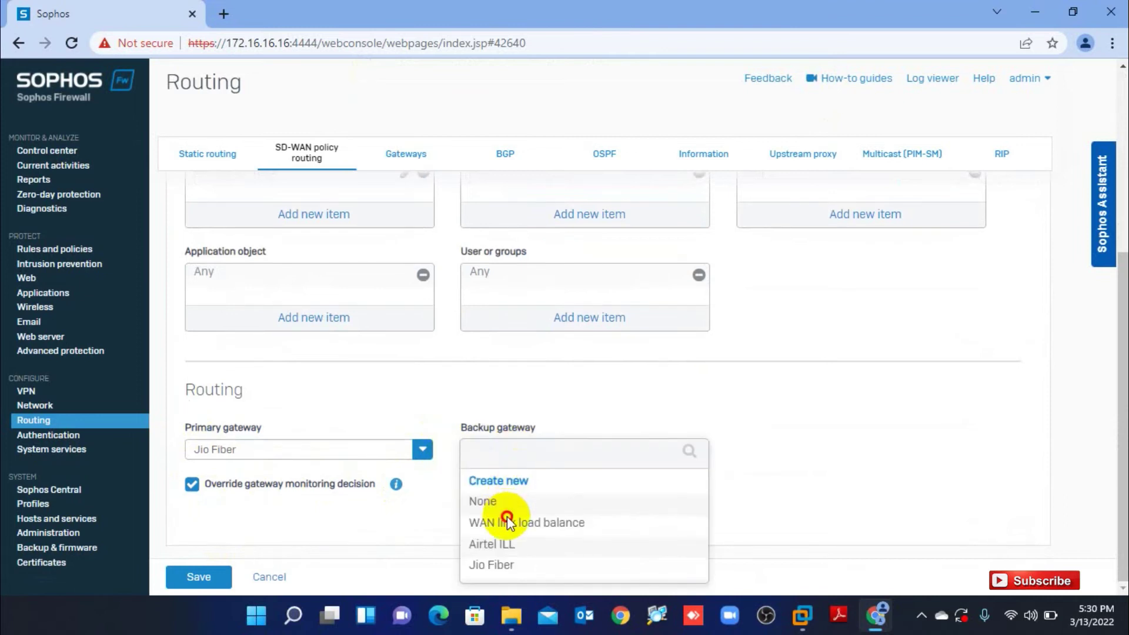
pyautogui.click(506, 520)
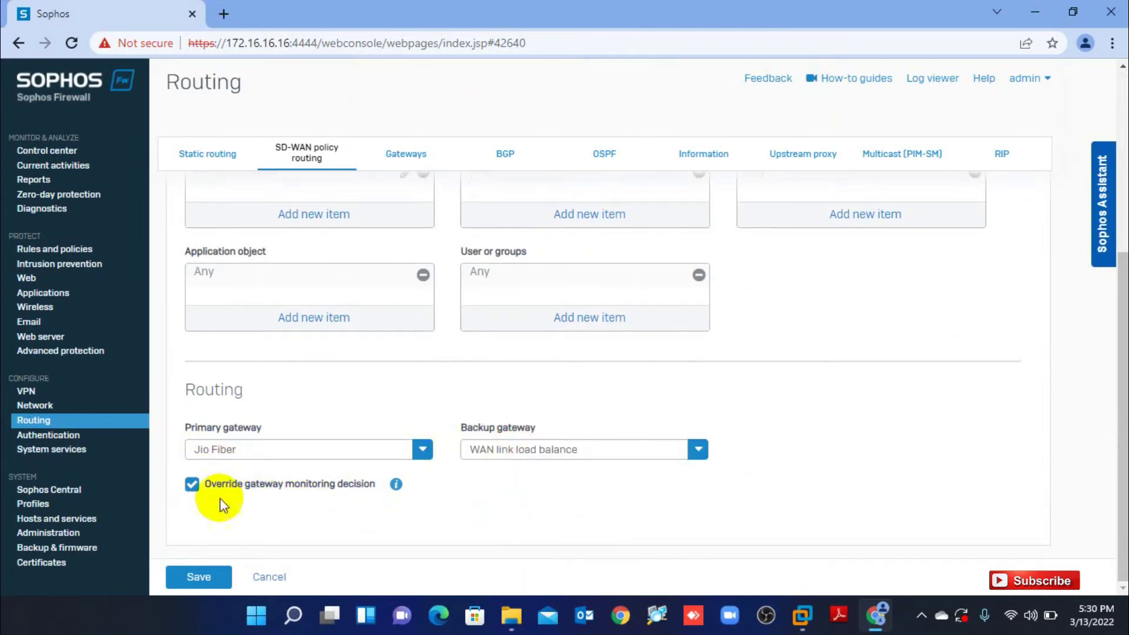
# Step: Disable the gateway monitoring override and set the Network Allow route's backup gateway to Airtel ILL
pyautogui.click(192, 486)
pyautogui.click(476, 453)
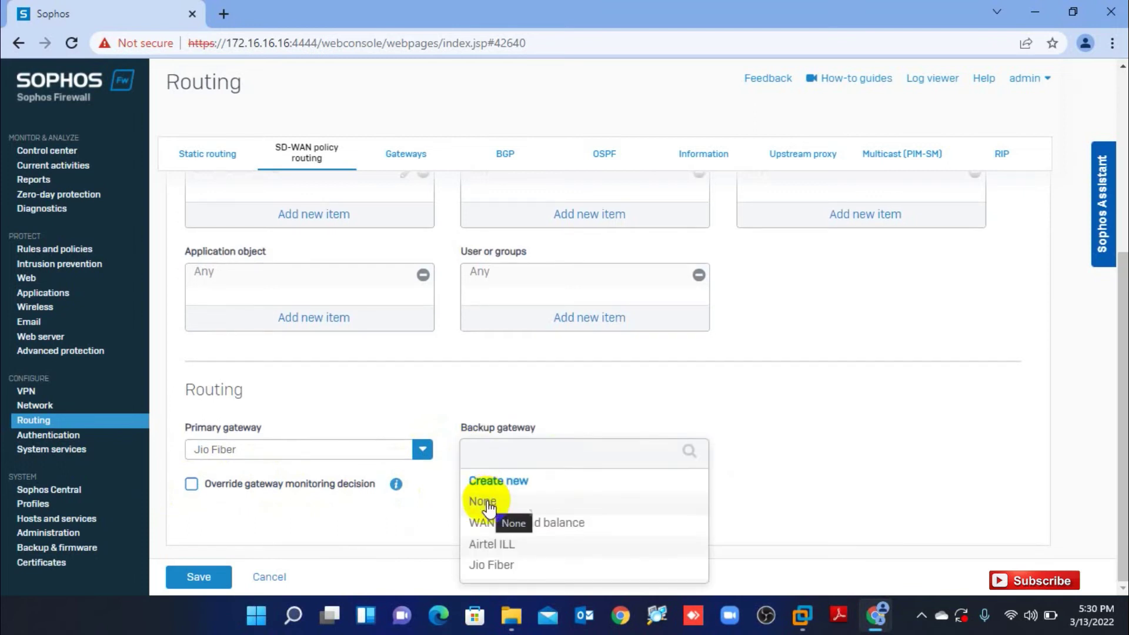
pyautogui.click(492, 543)
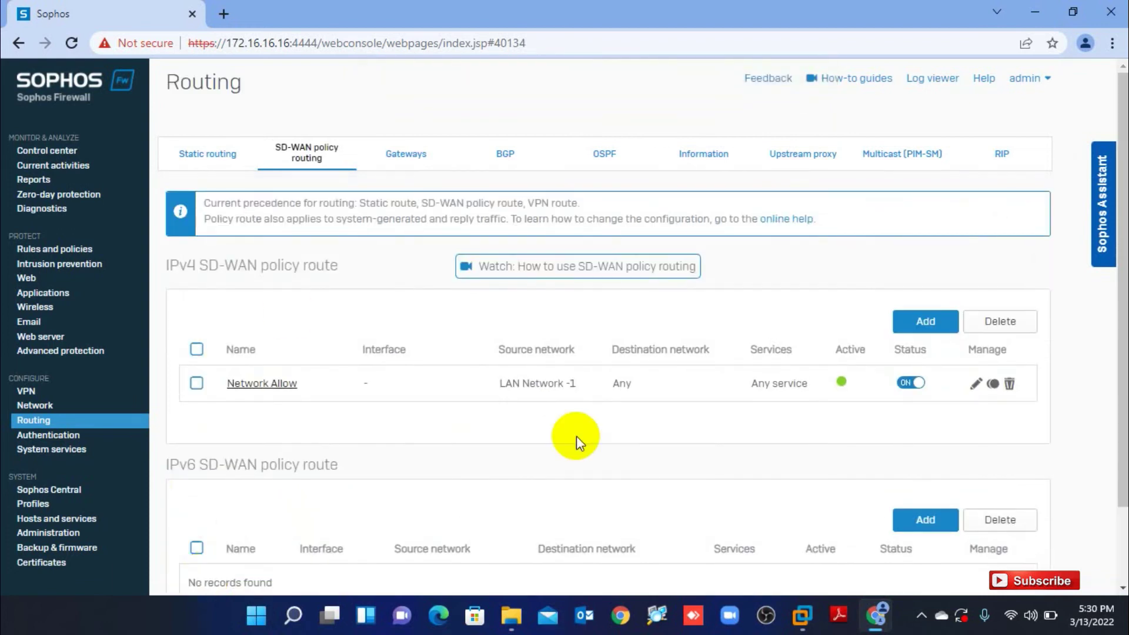
# Step: Review the linked NAT rule and security features of the first firewall rule, and return to the SD-WAN policy routes
pyautogui.click(46, 248)
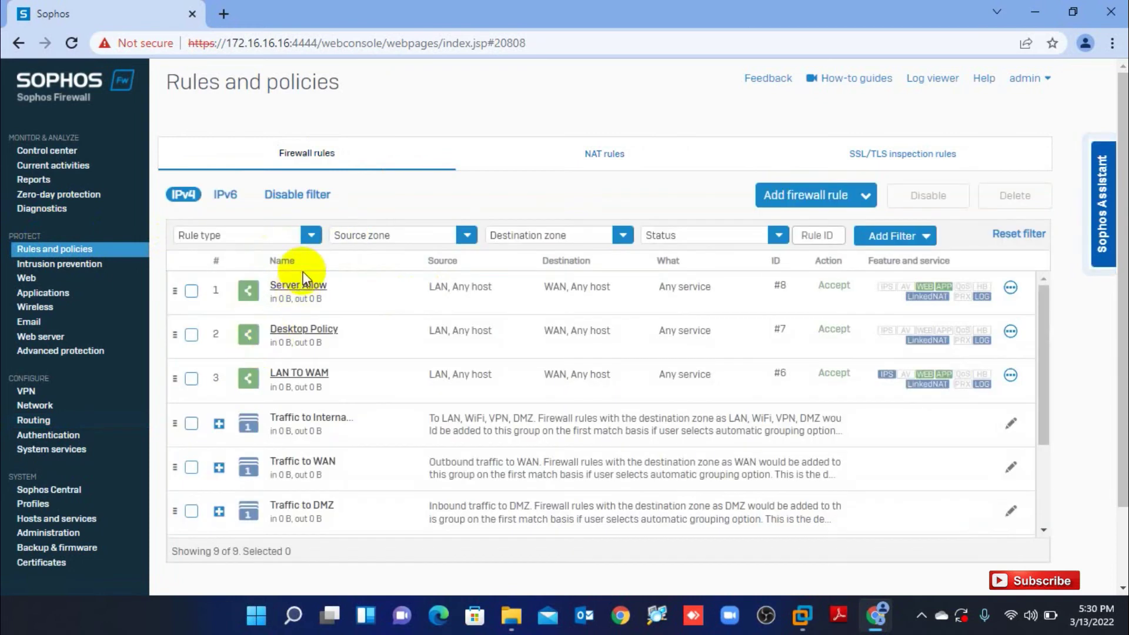
pyautogui.click(301, 285)
pyautogui.scroll(-10, 818, 394)
pyautogui.scroll(-2, 860, 438)
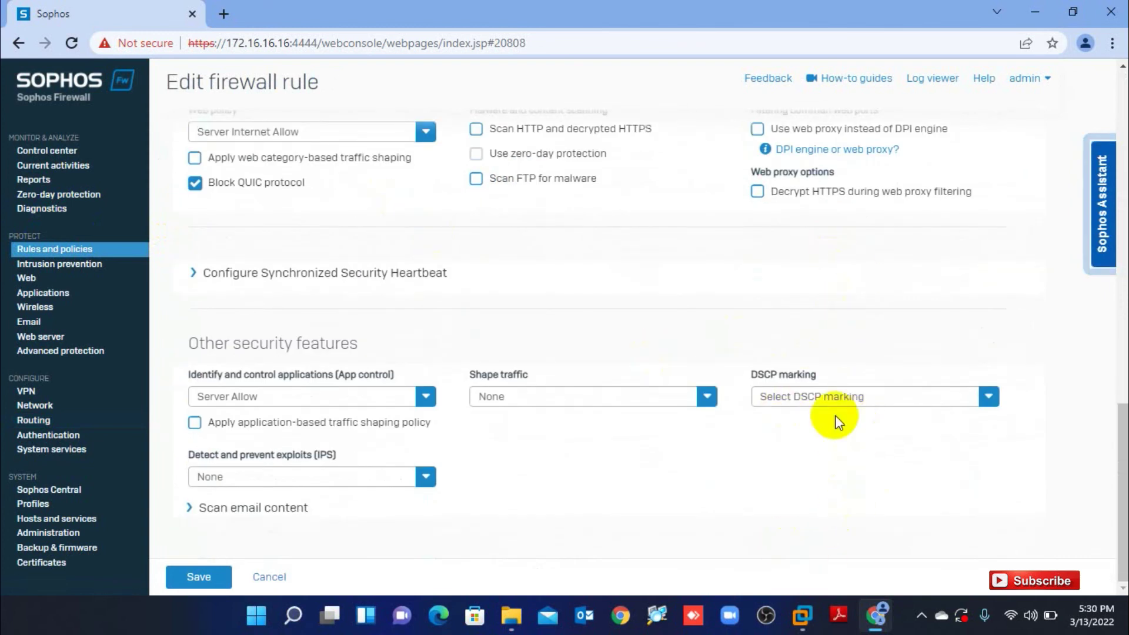
pyautogui.scroll(8, 808, 288)
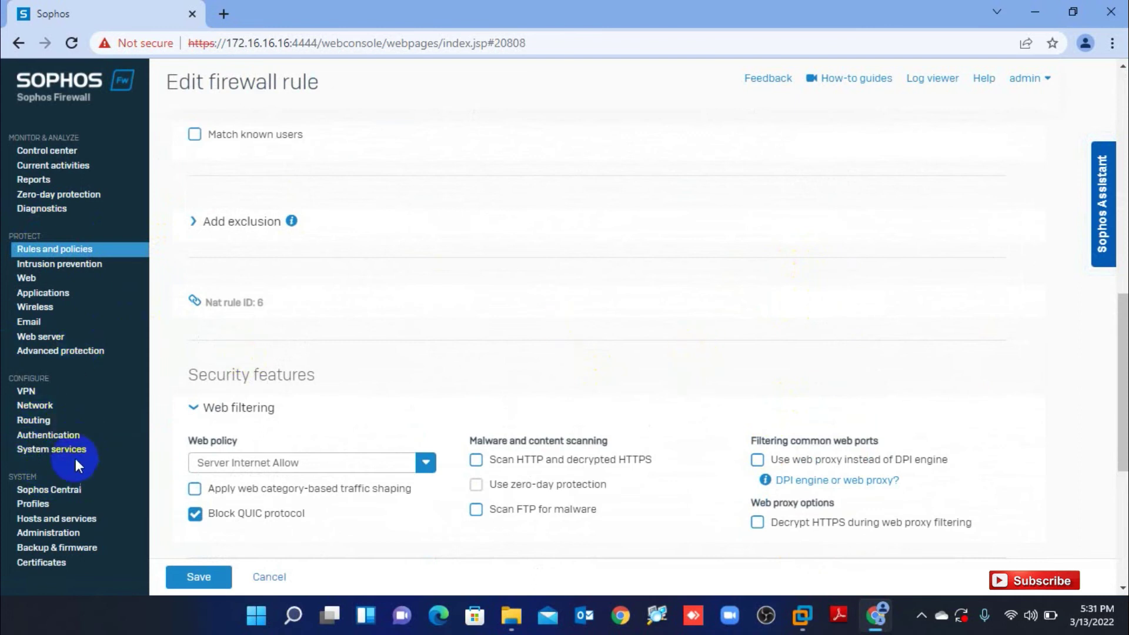
pyautogui.click(33, 420)
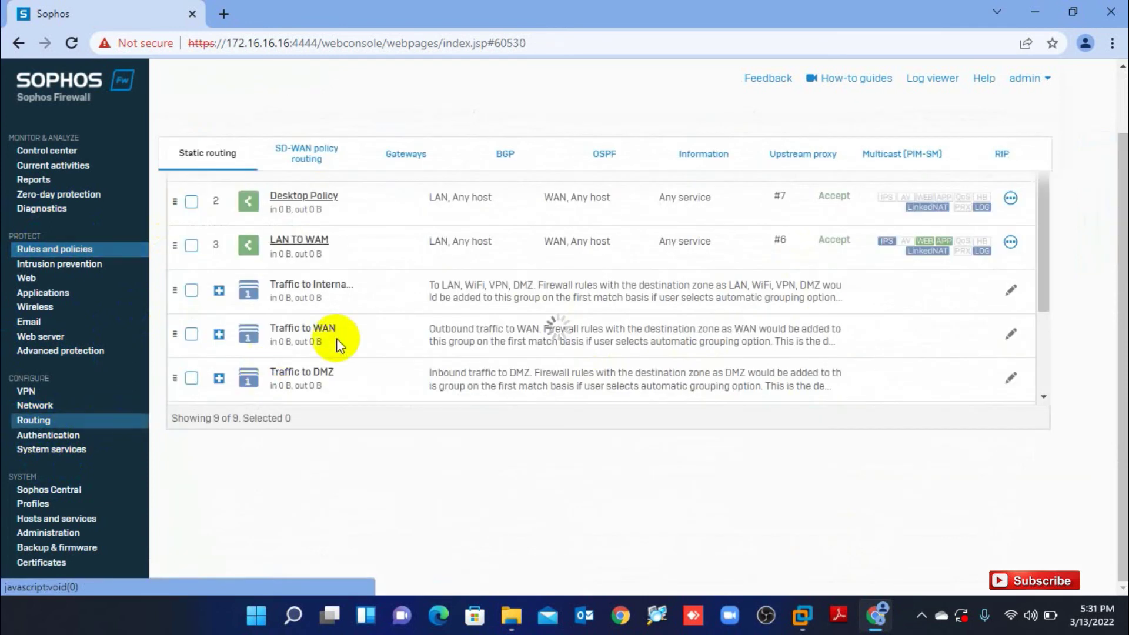
pyautogui.click(313, 151)
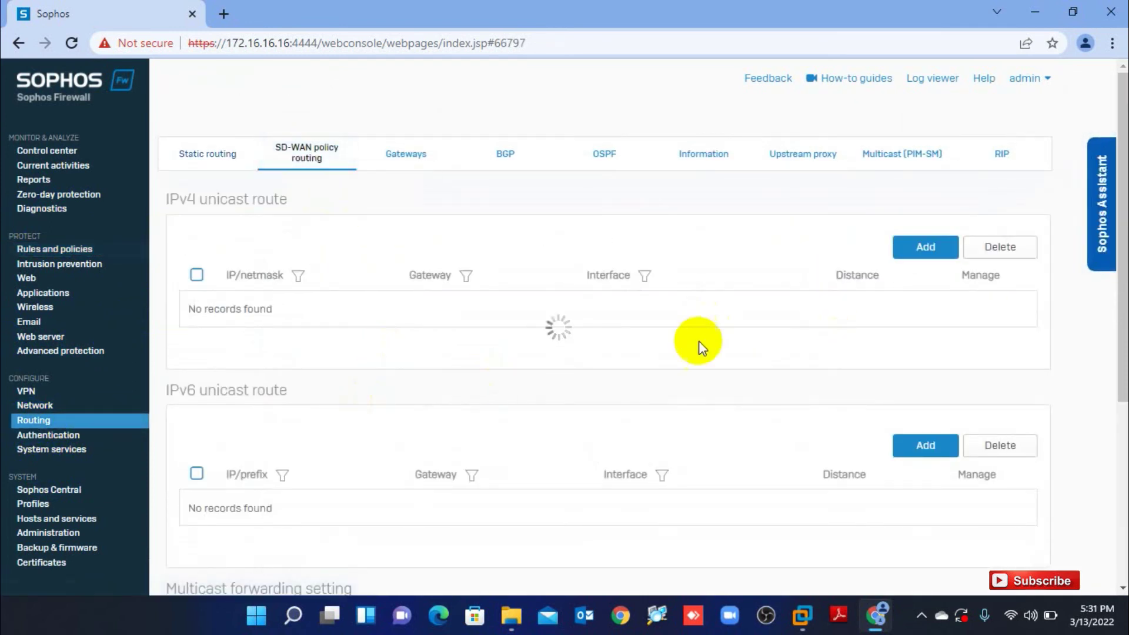